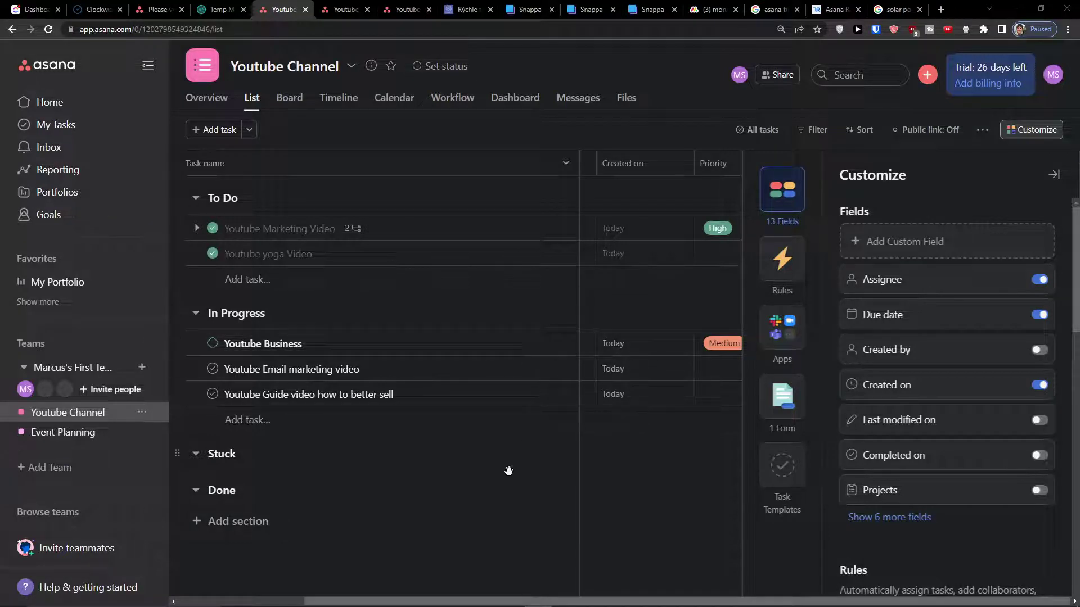
Step: Go to the Youtube Channel project's rules under Customize and start adding a new rule
right_click(487, 525)
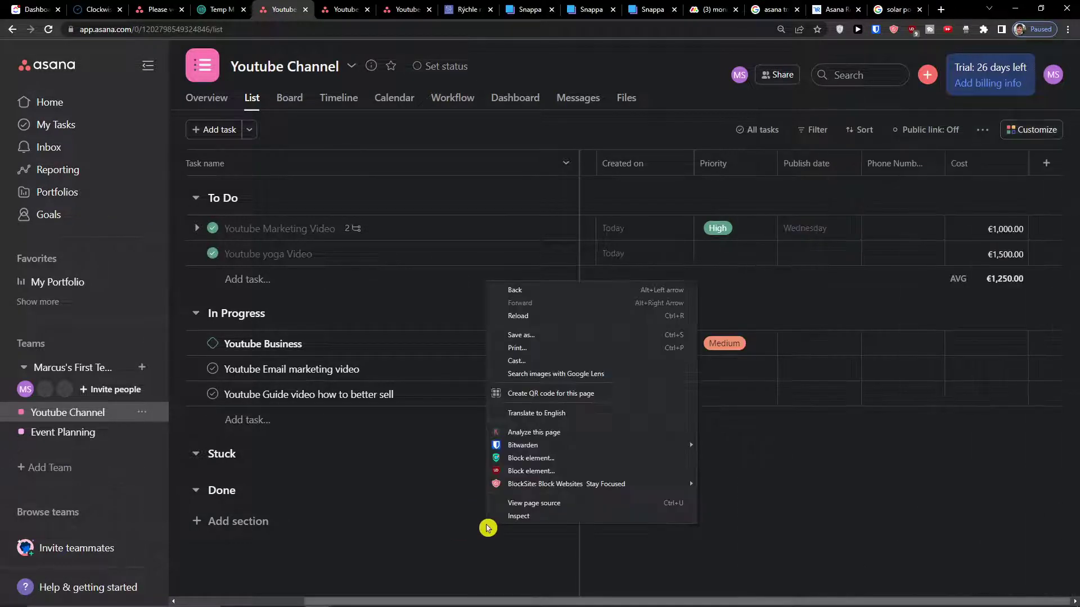
left_click(452, 563)
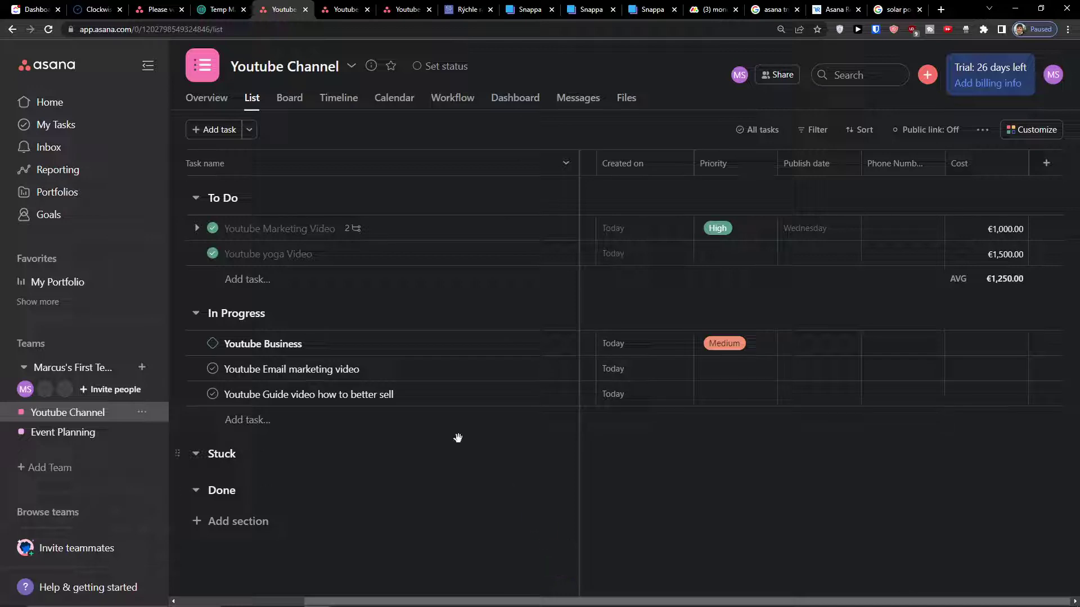
left_click(1033, 132)
left_click(1033, 133)
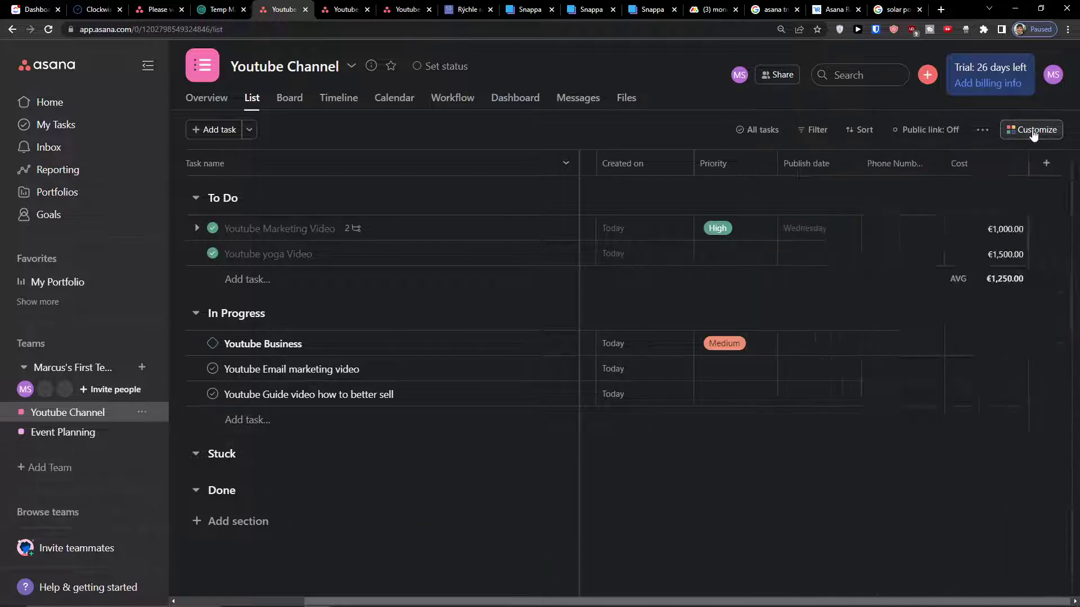
left_click(1033, 133)
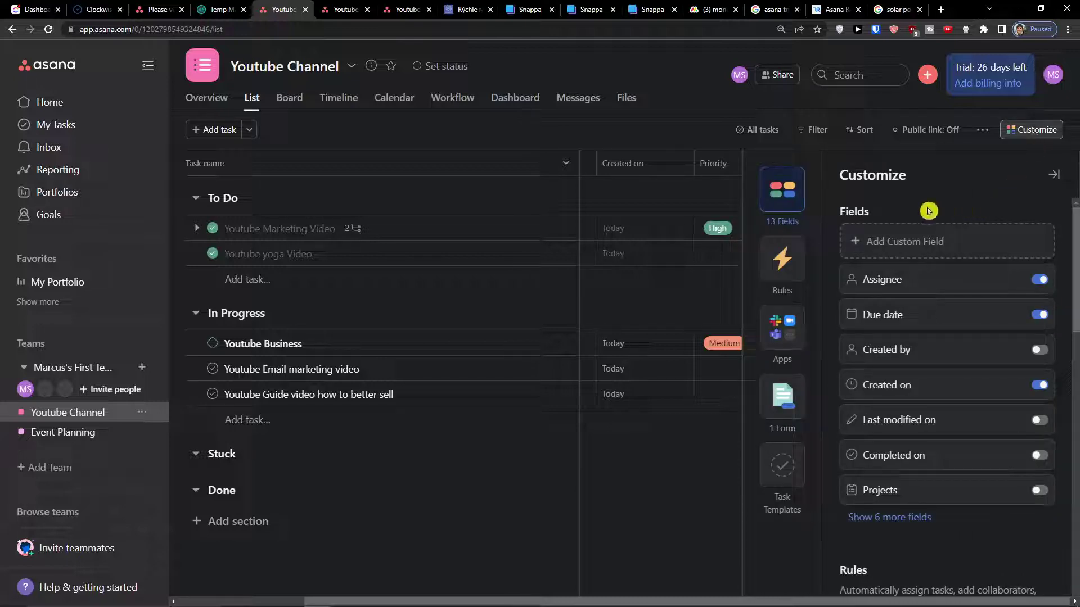
left_click(781, 271)
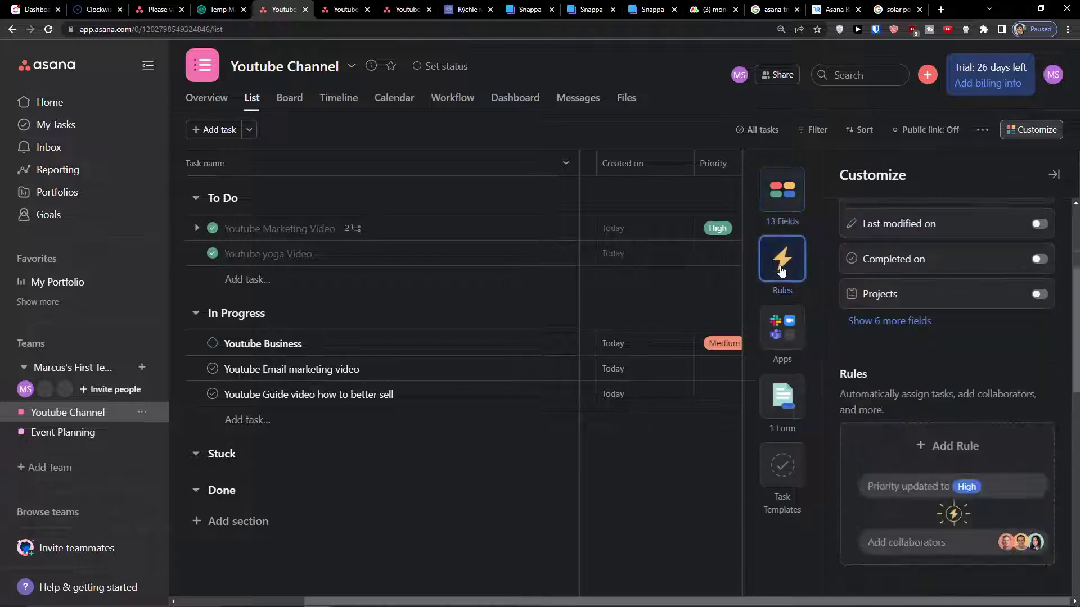
scroll(880, 302, "up", 2)
scroll(877, 295, "down", 2)
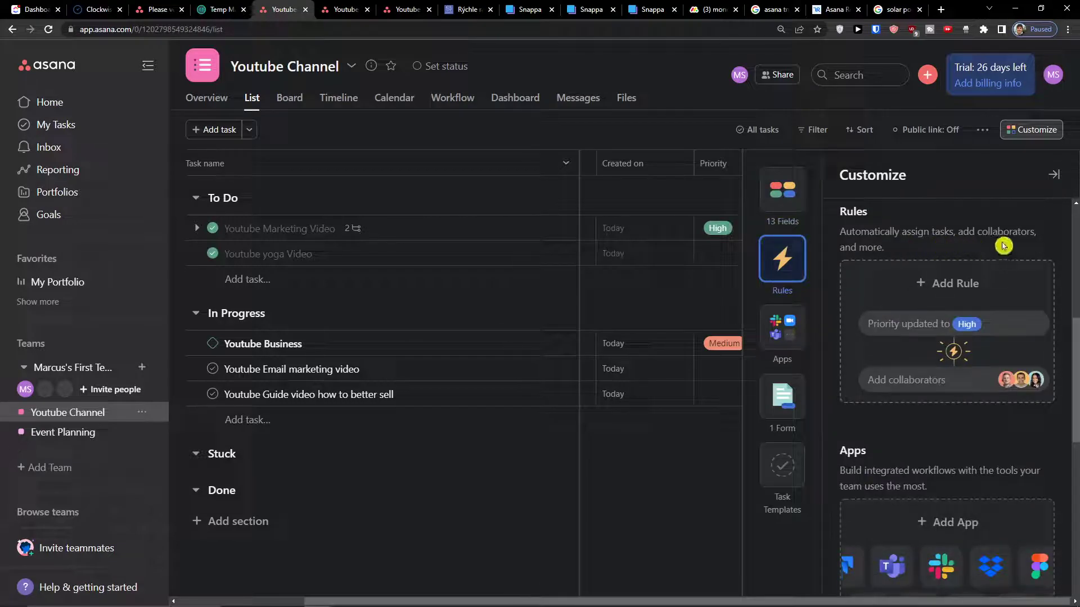
left_click(903, 298)
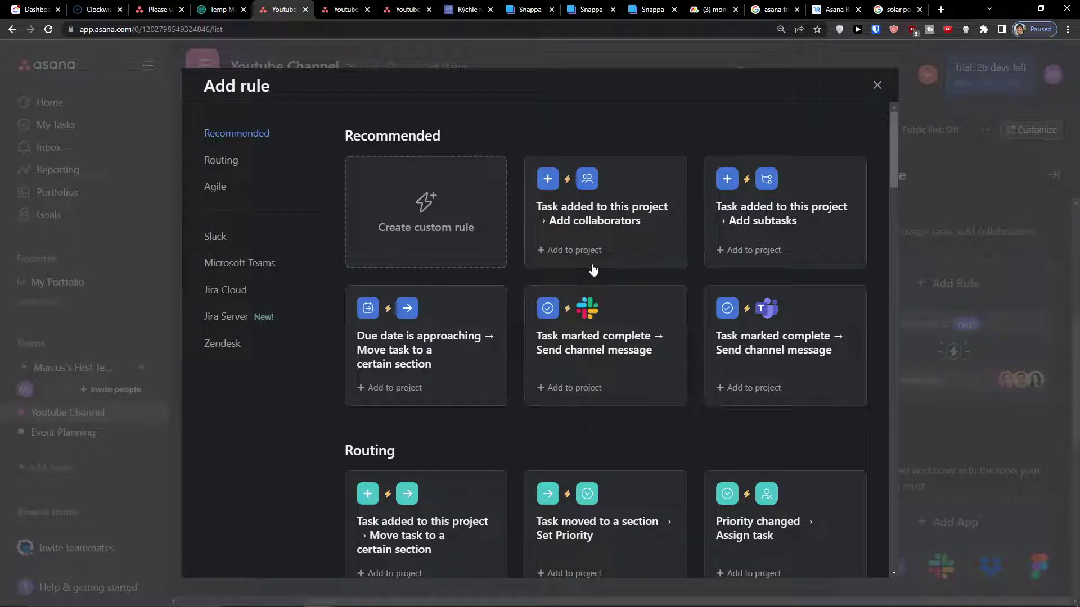
scroll(600, 278, "down", 15)
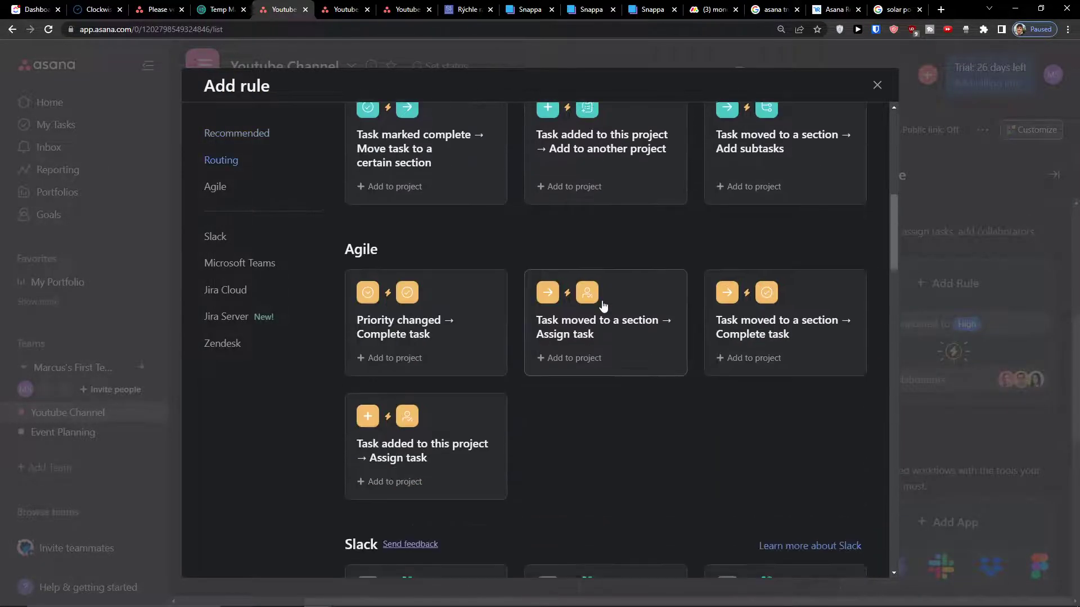
scroll(616, 332, "down", 12)
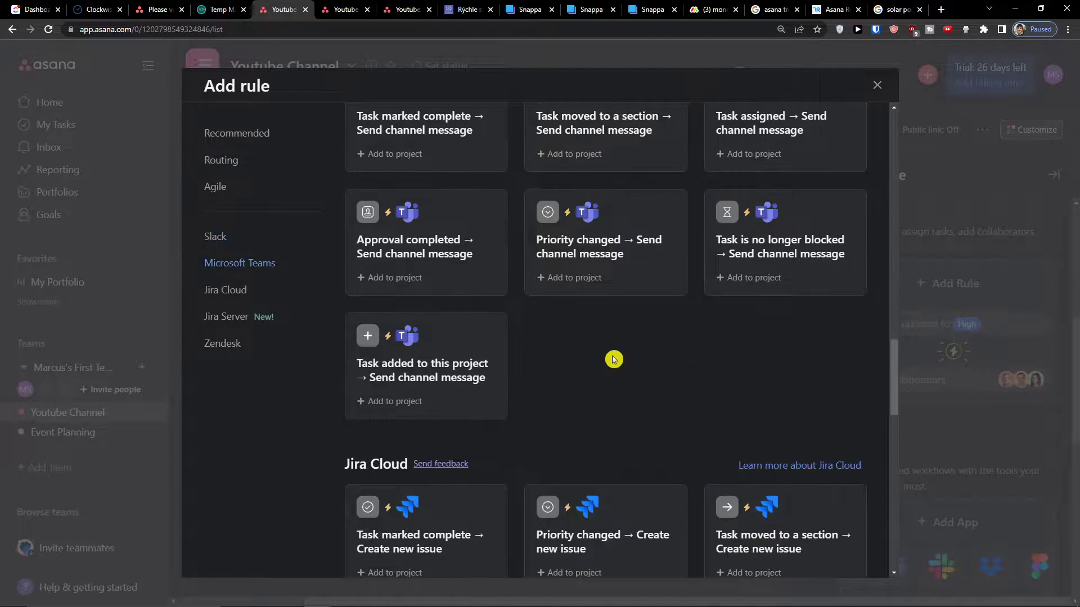
scroll(614, 361, "up", 20)
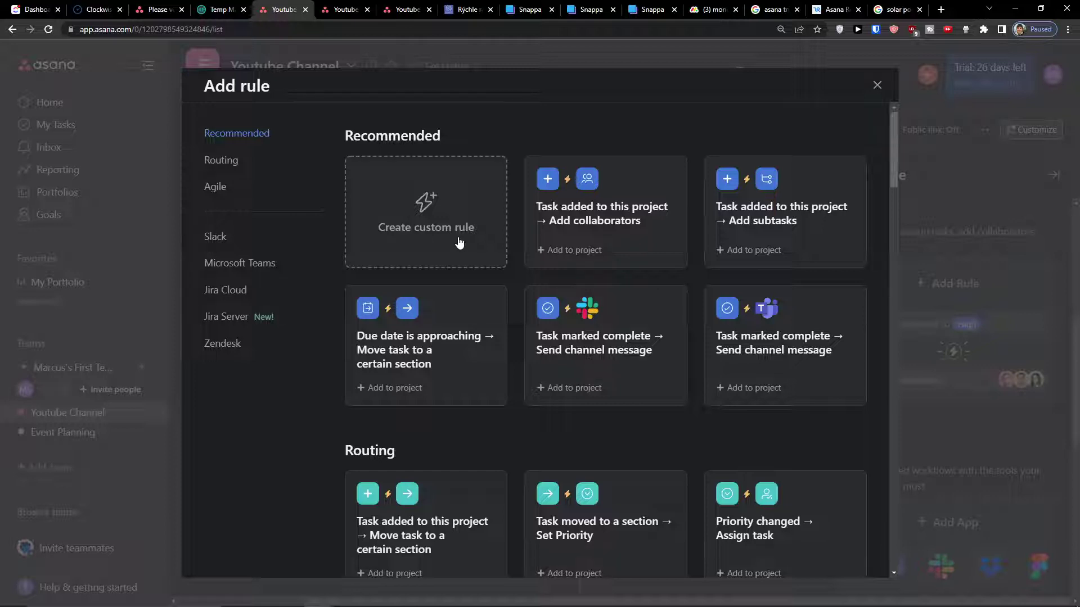
left_click(459, 243)
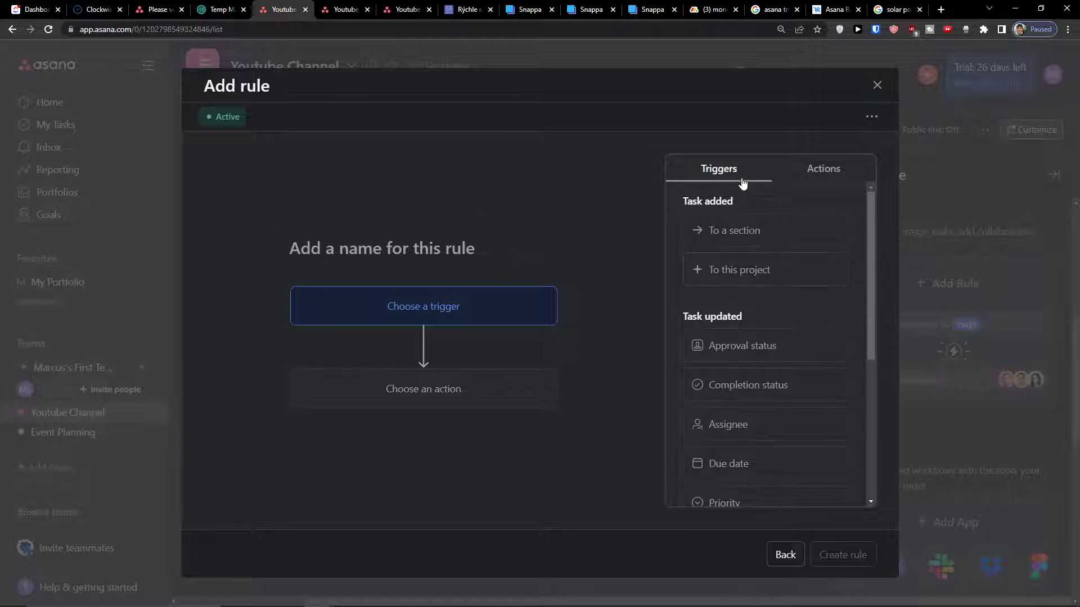
Step: Name the new rule 'Task Rule' and trigger it when tasks are added to this project
left_click(428, 248)
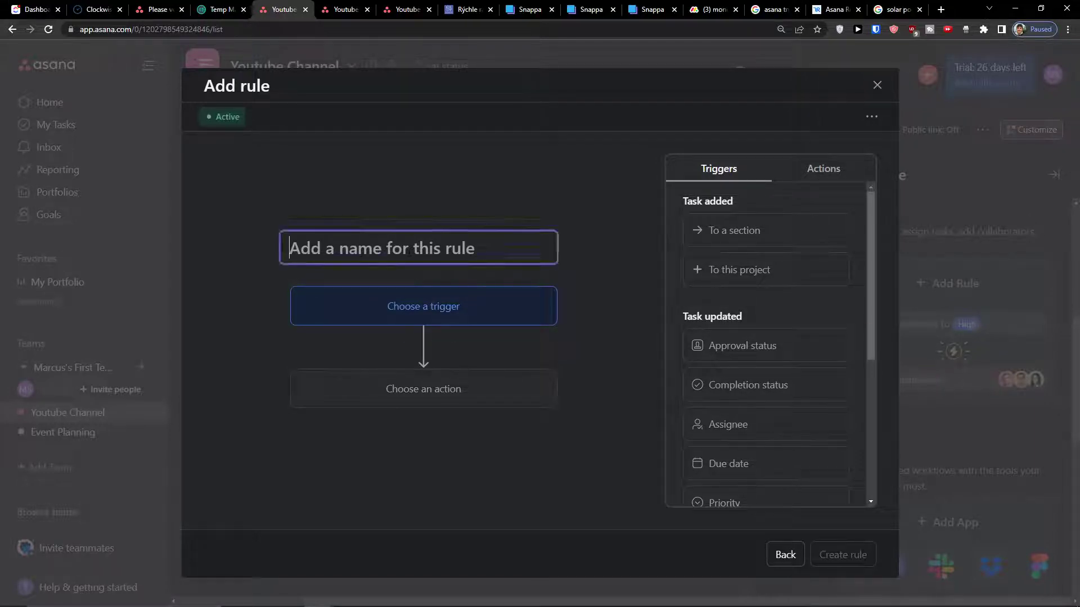
type("T")
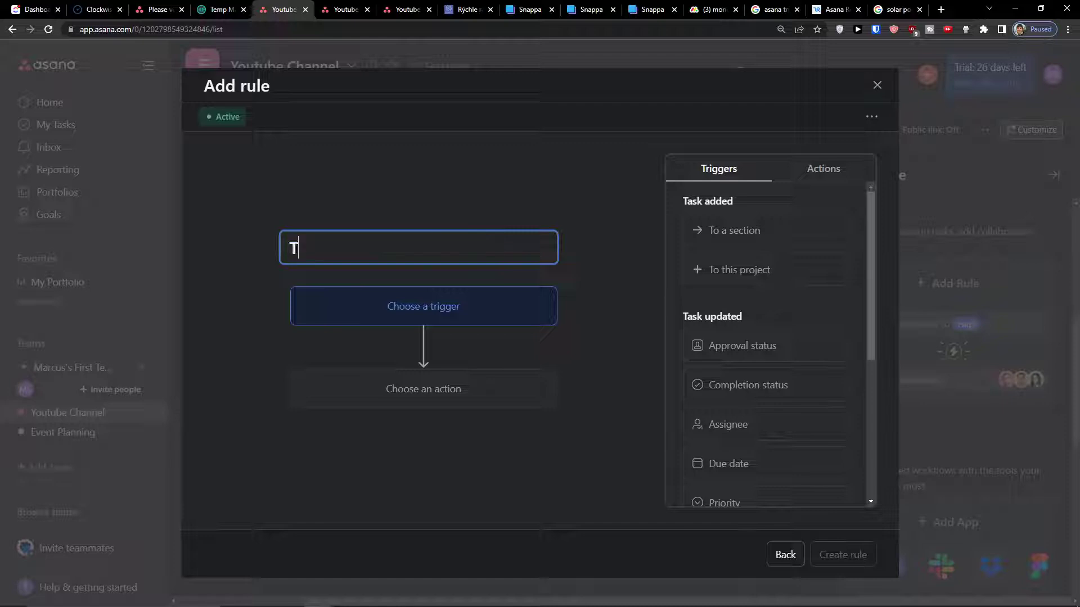
type("ask Rule")
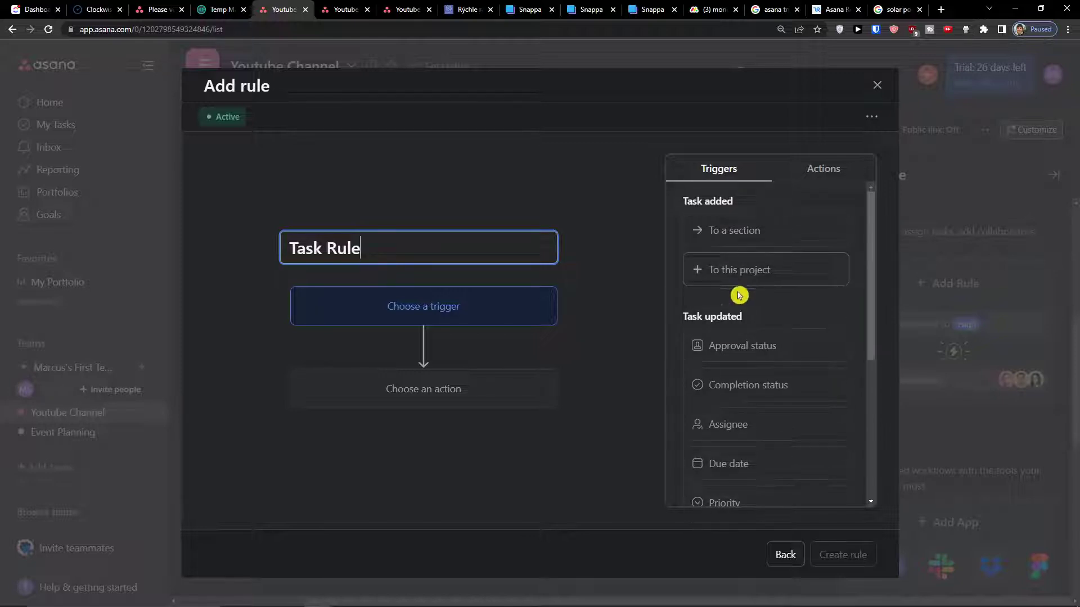
scroll(740, 295, "down", 3)
scroll(738, 292, "up", 3)
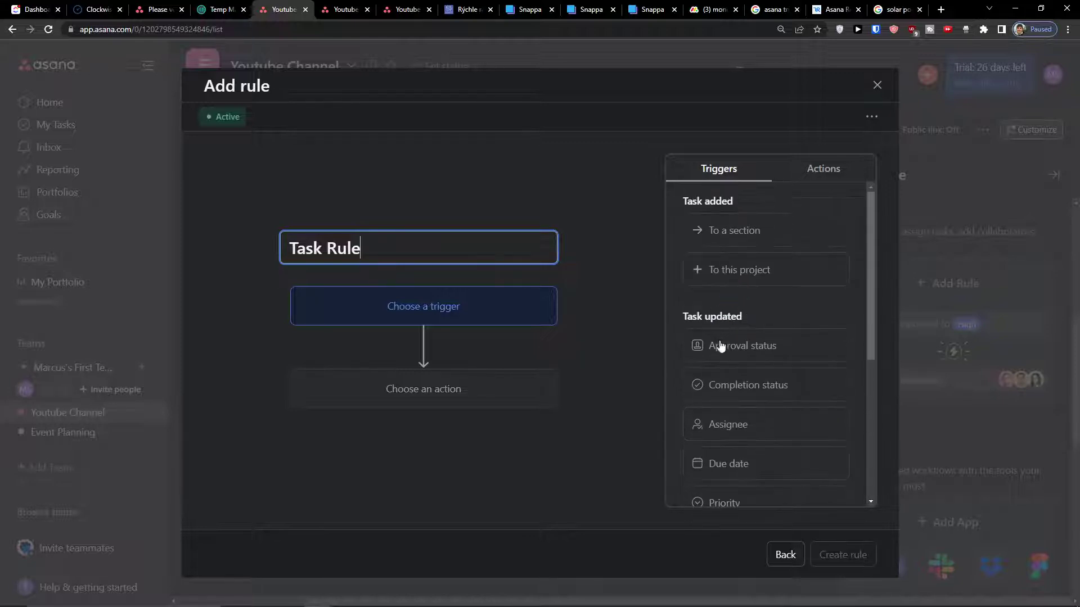
scroll(724, 315, "down", 3)
scroll(728, 282, "up", 3)
scroll(728, 268, "down", 3)
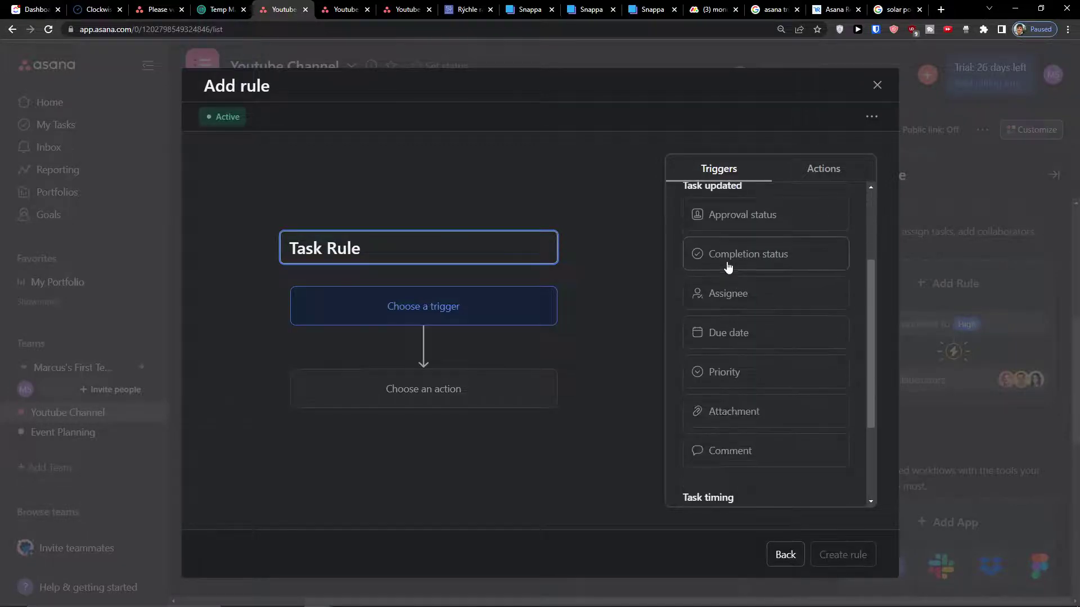
scroll(729, 267, "down", 2)
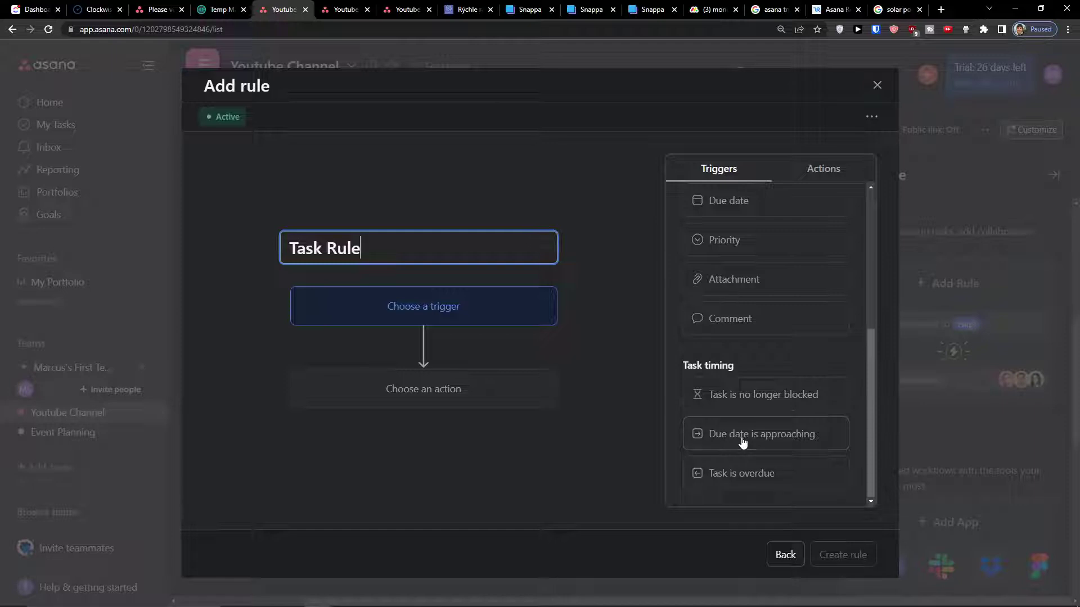
scroll(742, 442, "up", 5)
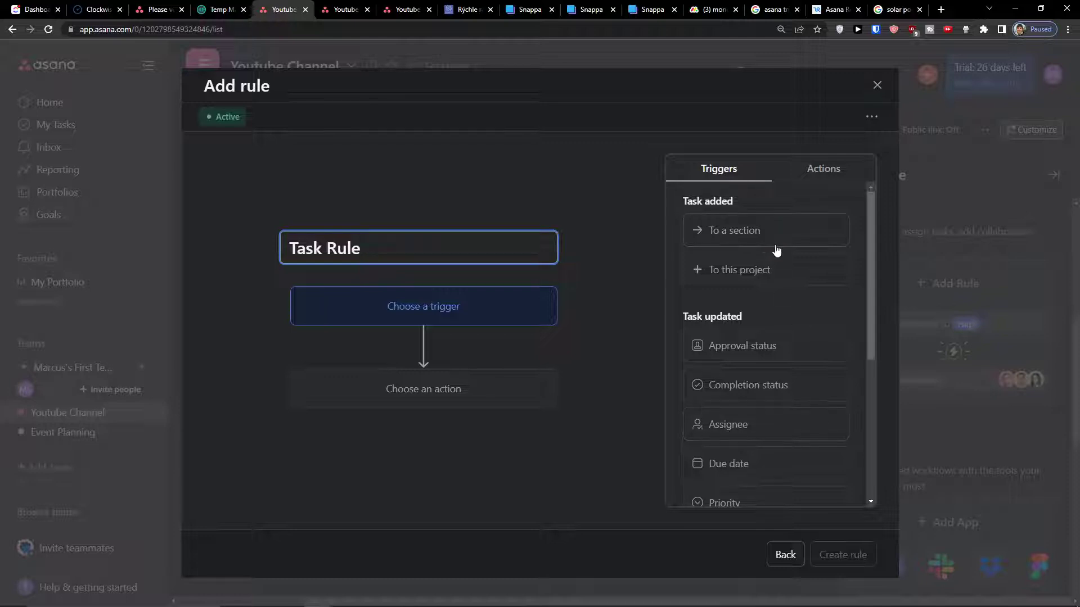
left_click(748, 275)
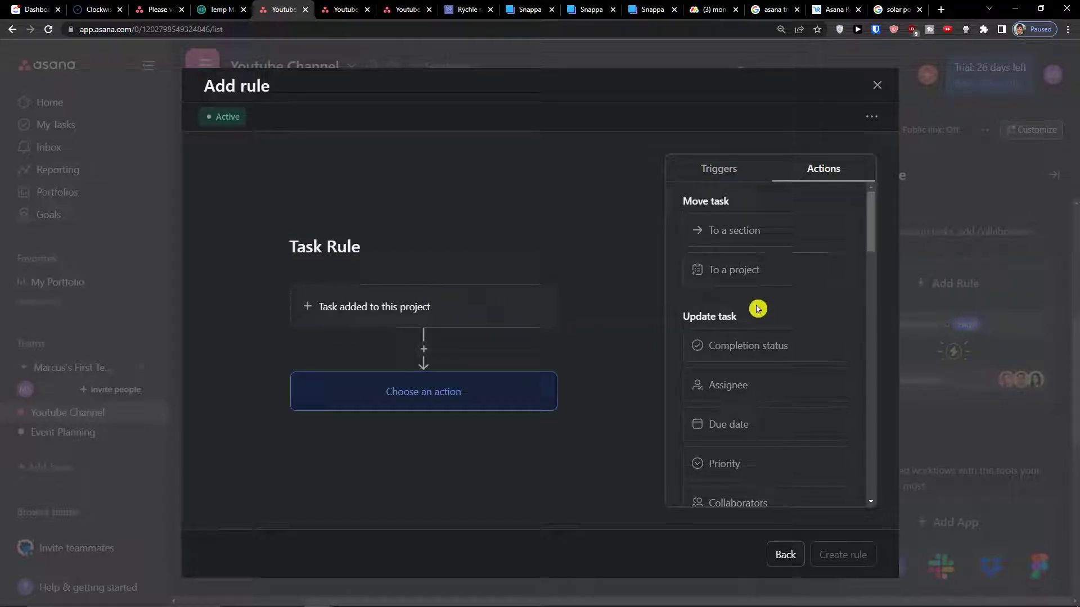
Step: Make the rule assign each added task to a chosen team member, then save it
scroll(757, 308, "down", 2)
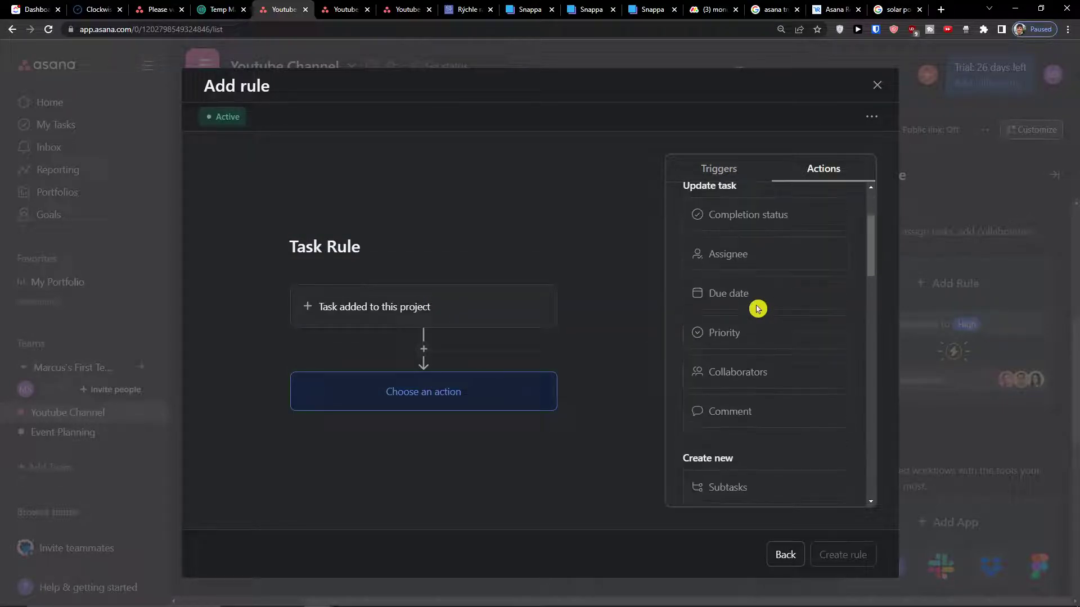
left_click(739, 257)
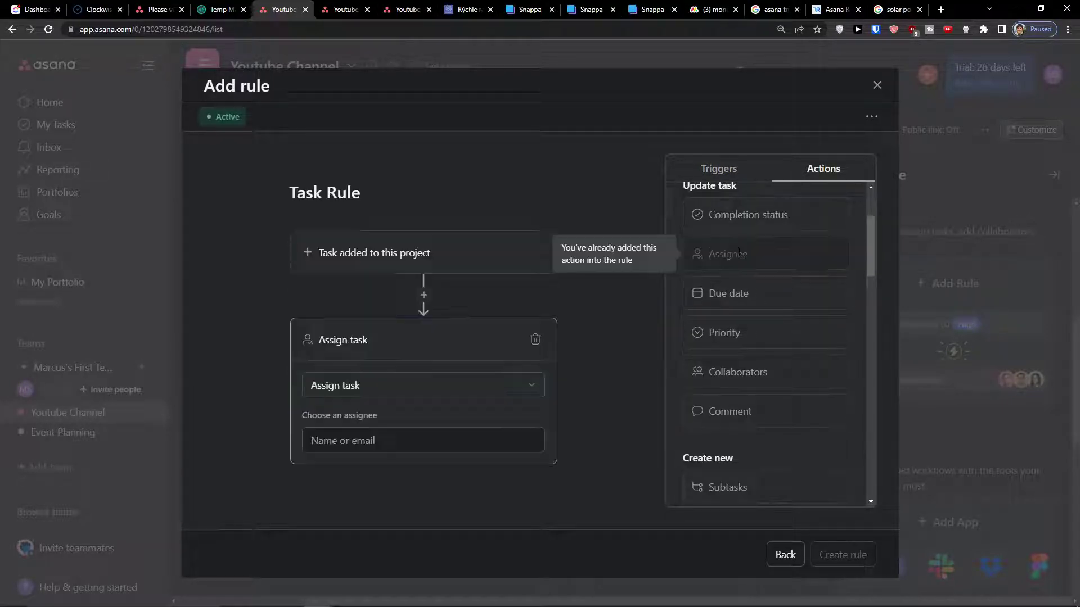
left_click(386, 391)
left_click(357, 415)
left_click(349, 441)
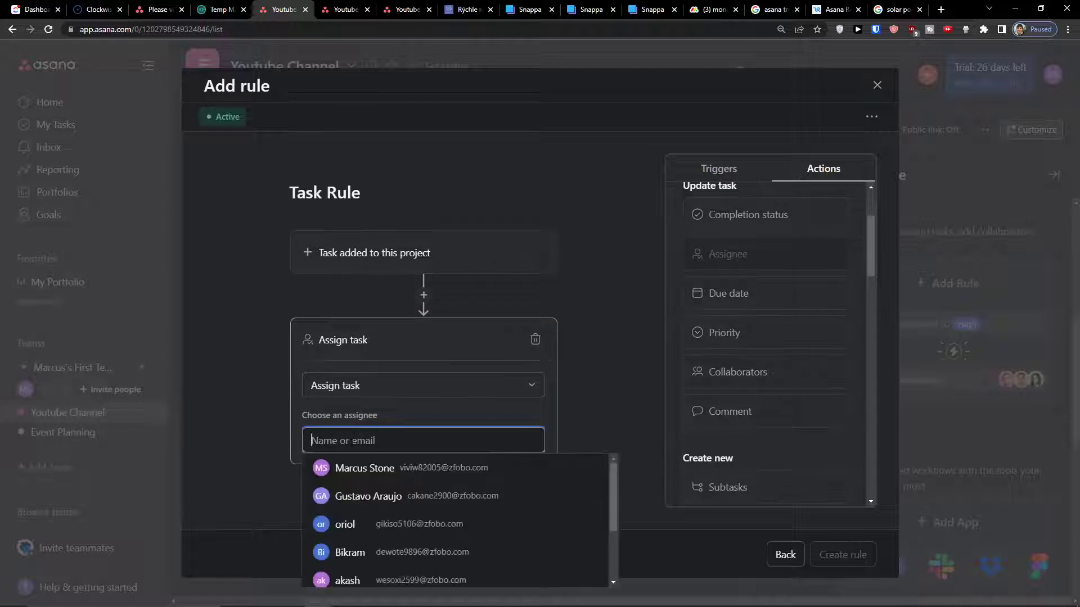
left_click(383, 476)
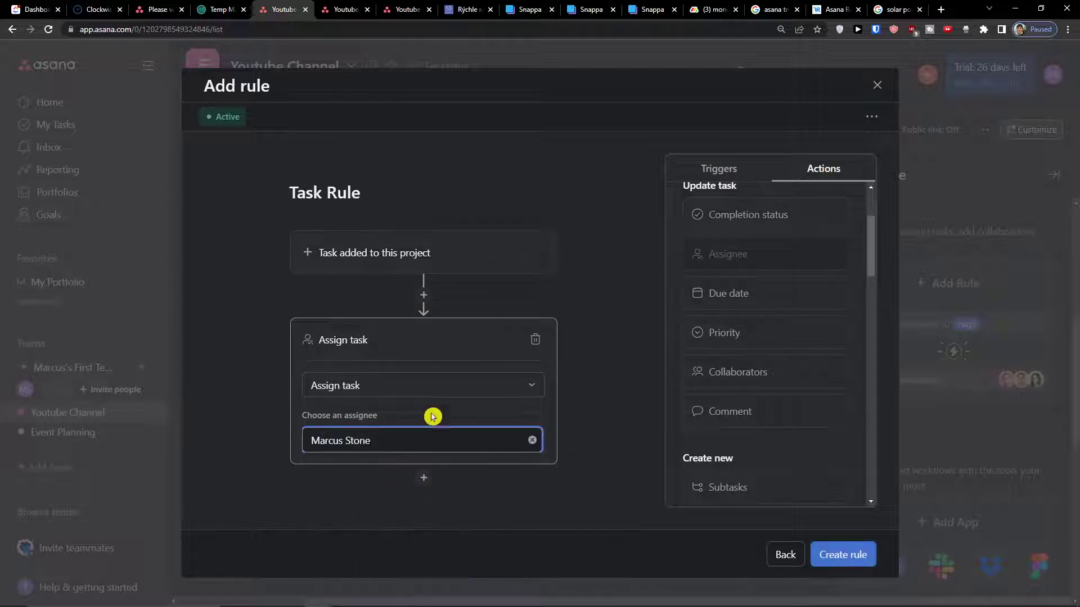
scroll(762, 315, "up", 2)
scroll(762, 315, "down", 2)
scroll(762, 315, "up", 2)
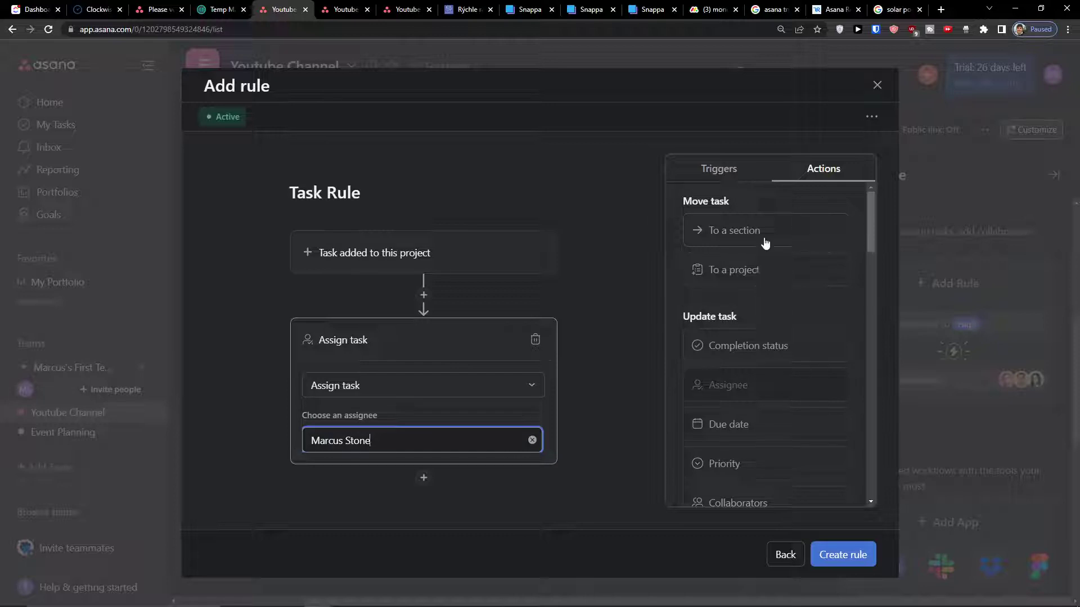
left_click(825, 546)
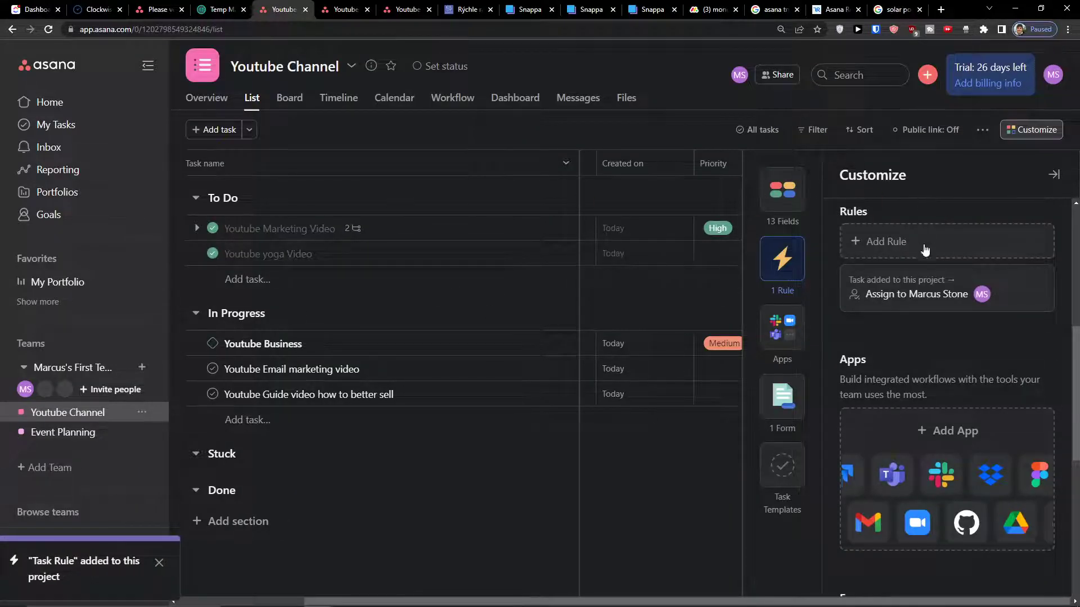
Step: Start a second custom rule named 'Task completion' triggered when a task is completed
left_click(1031, 205)
left_click(909, 248)
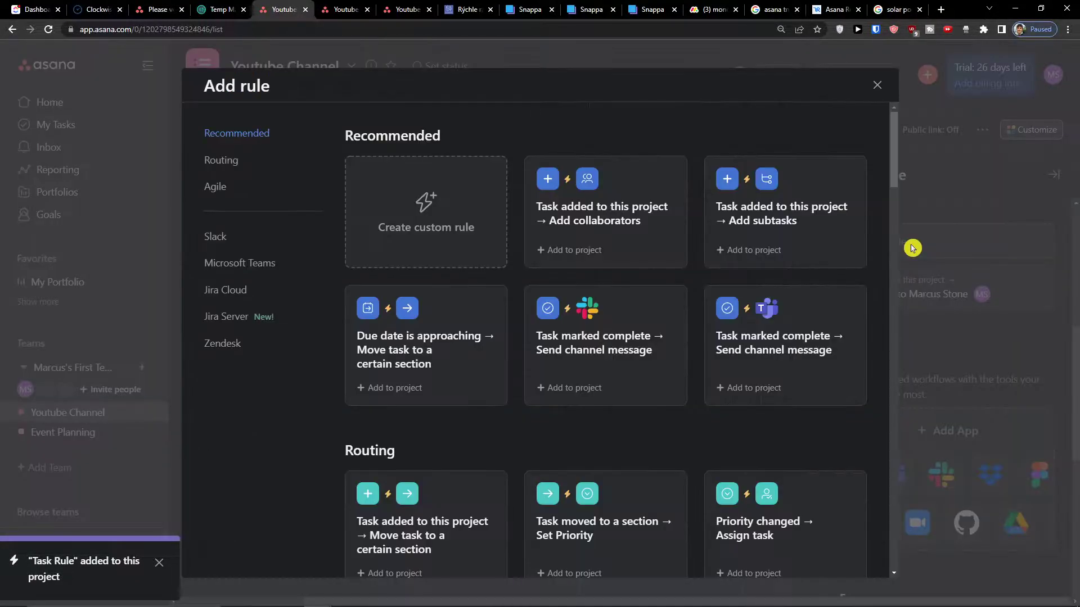
left_click(465, 207)
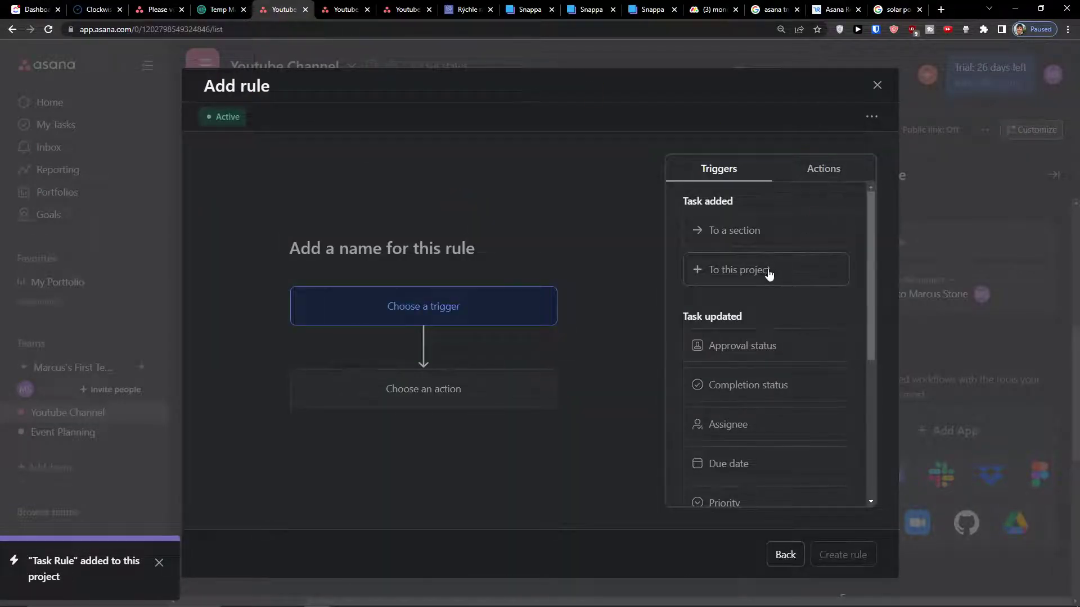
scroll(768, 284, "down", 3)
scroll(768, 284, "up", 3)
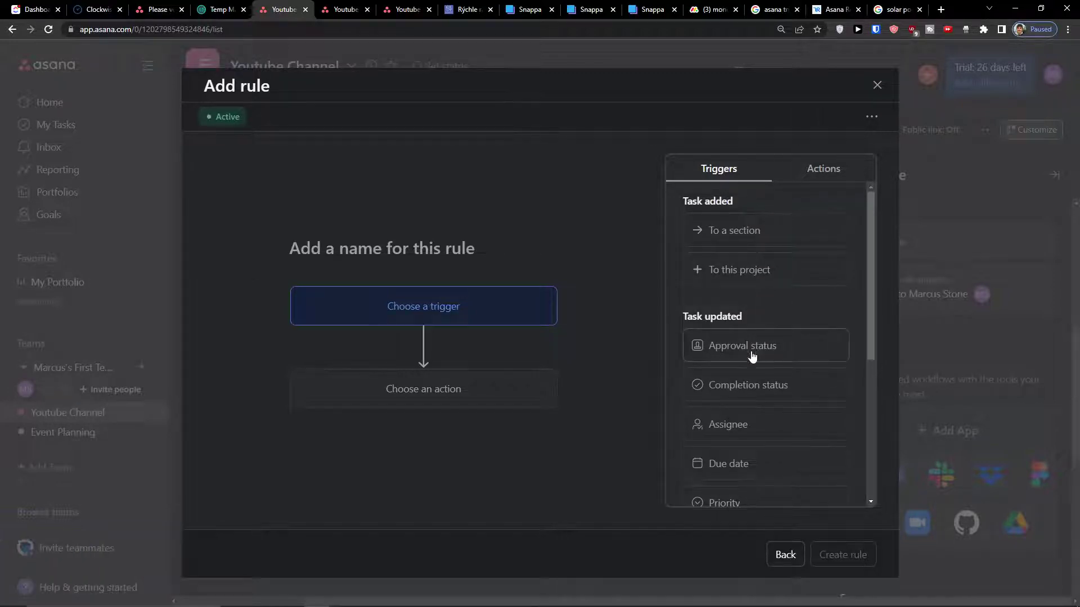
left_click(738, 384)
left_click(364, 254)
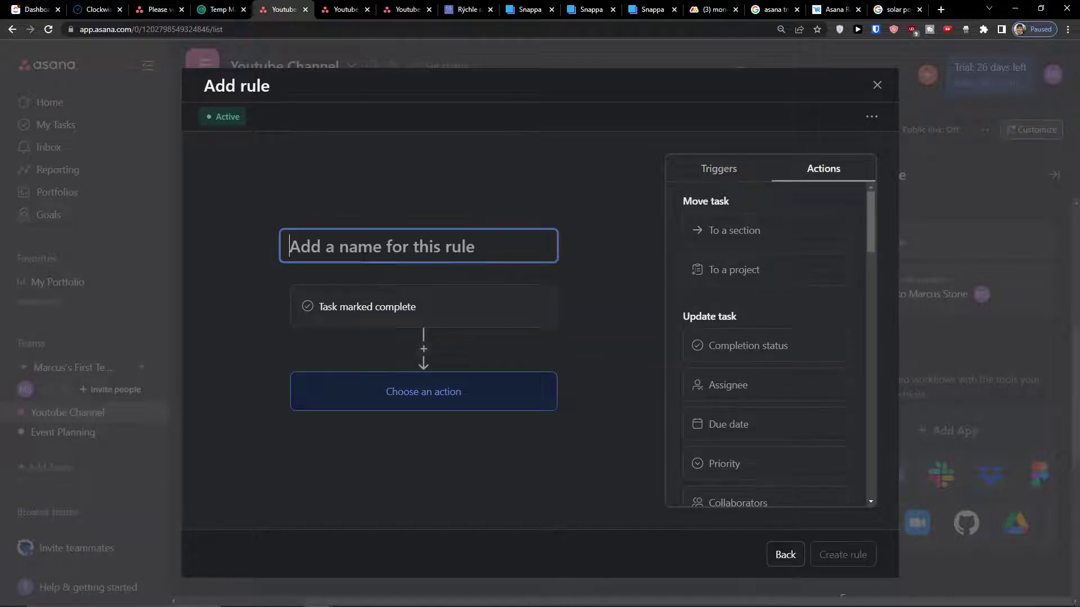
type("Task completion")
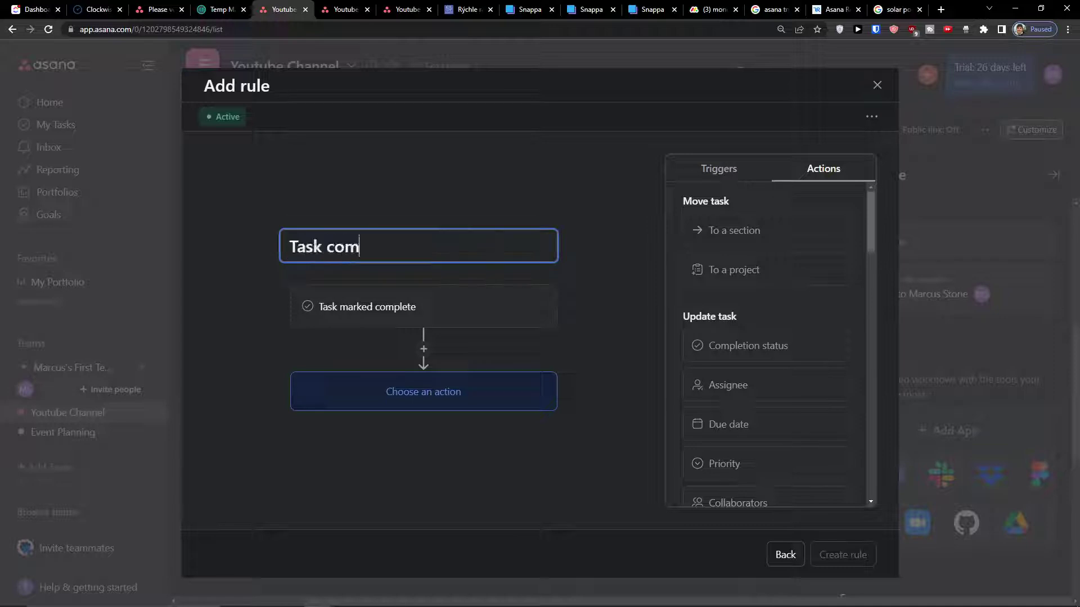
left_click(477, 380)
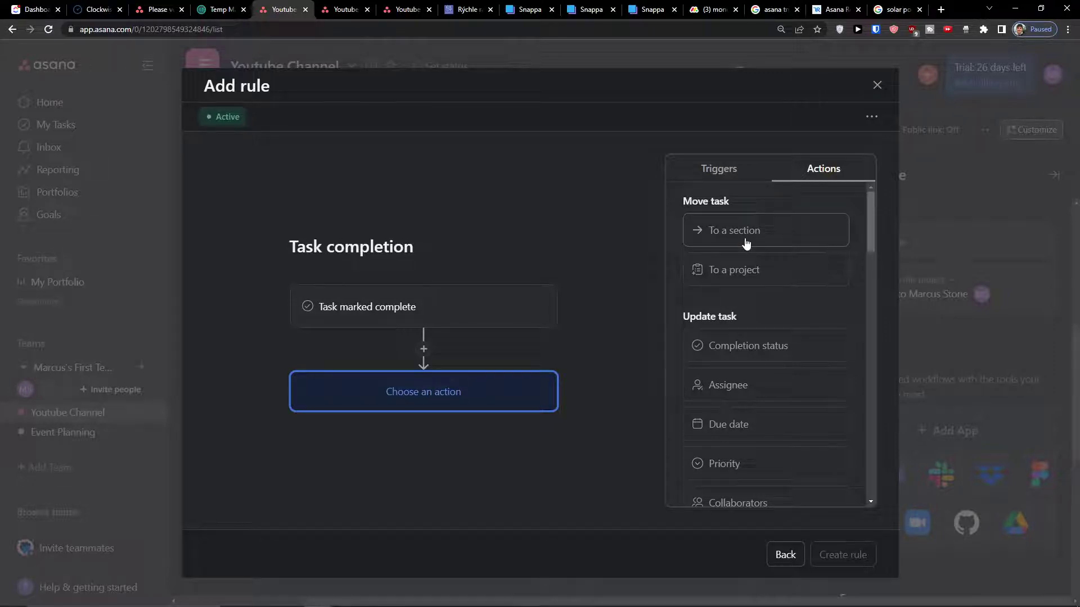
Step: Set the rule to move completed tasks into the Done section and save it
scroll(750, 272, "down", 10)
scroll(750, 272, "up", 1)
scroll(748, 270, "down", 3)
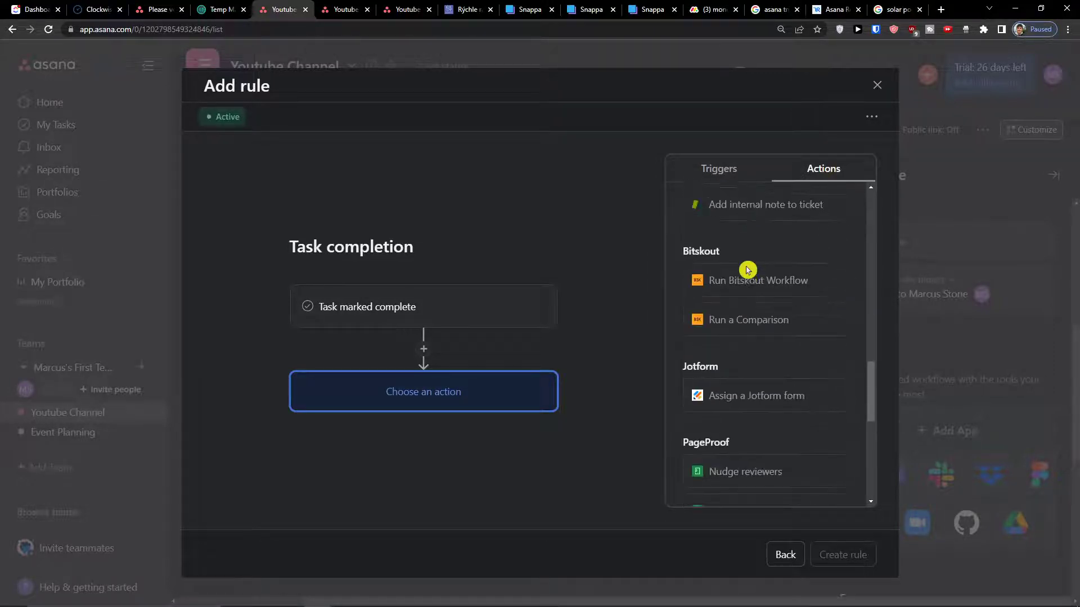
scroll(748, 271, "down", 5)
scroll(747, 273, "up", 15)
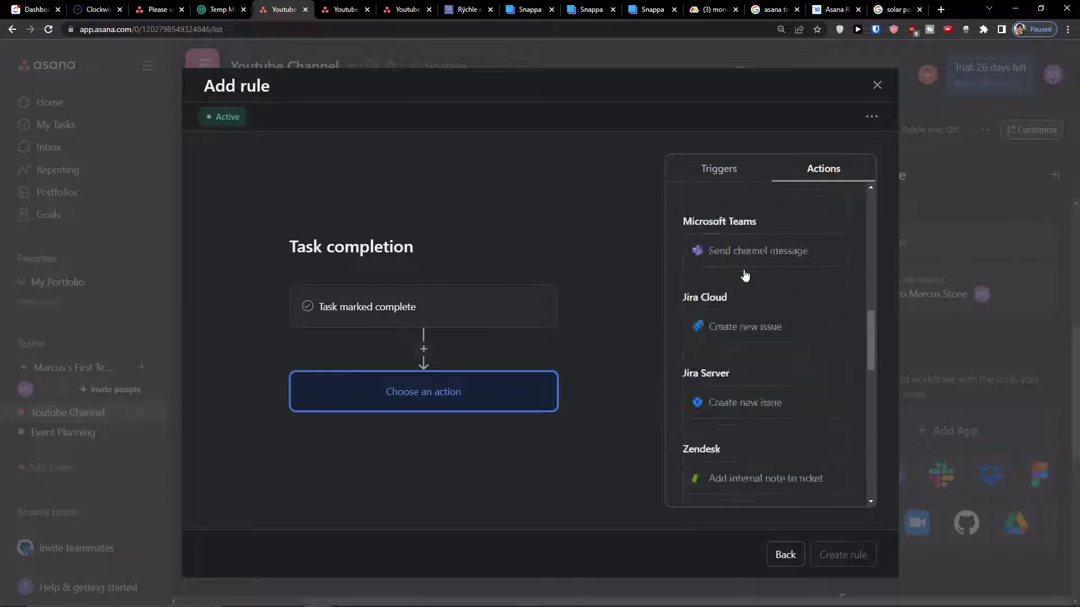
left_click(752, 230)
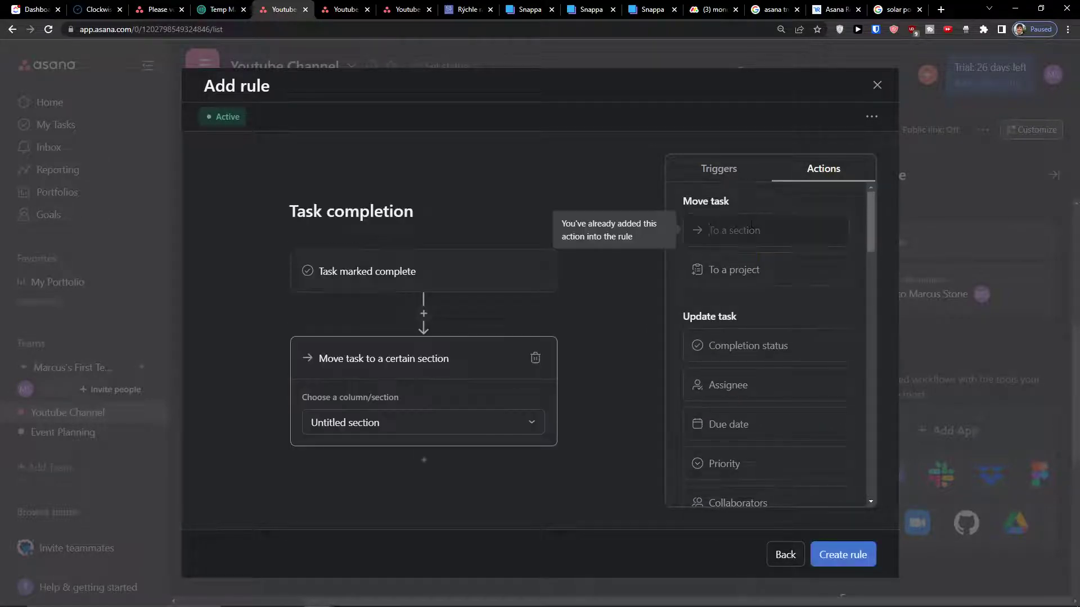
left_click(440, 424)
left_click(367, 553)
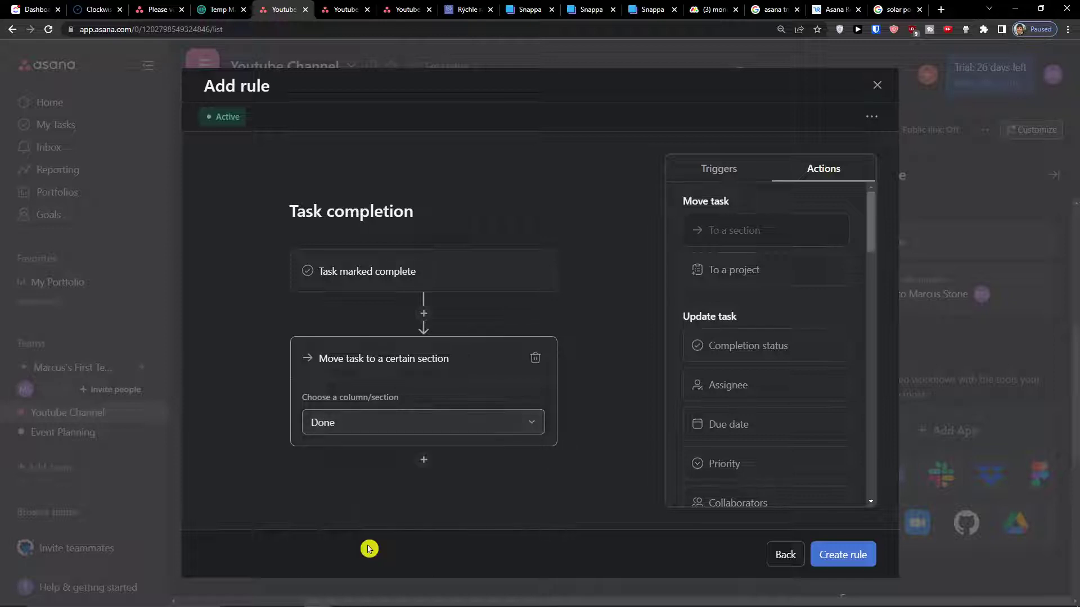
left_click(826, 557)
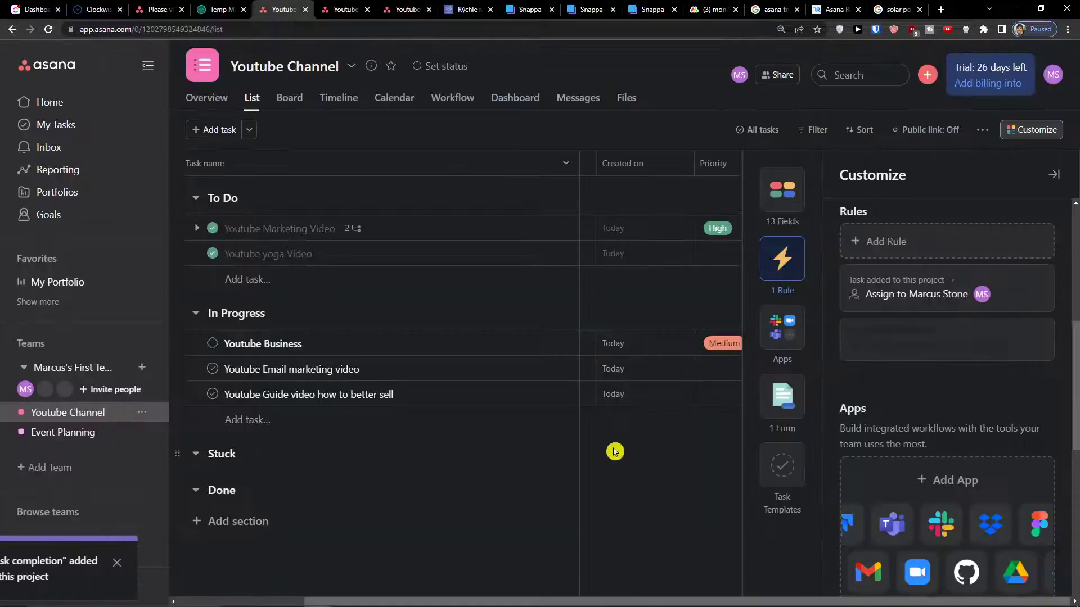
Step: Add a task named 'Youtube Video' to the To Do section
left_click(1051, 177)
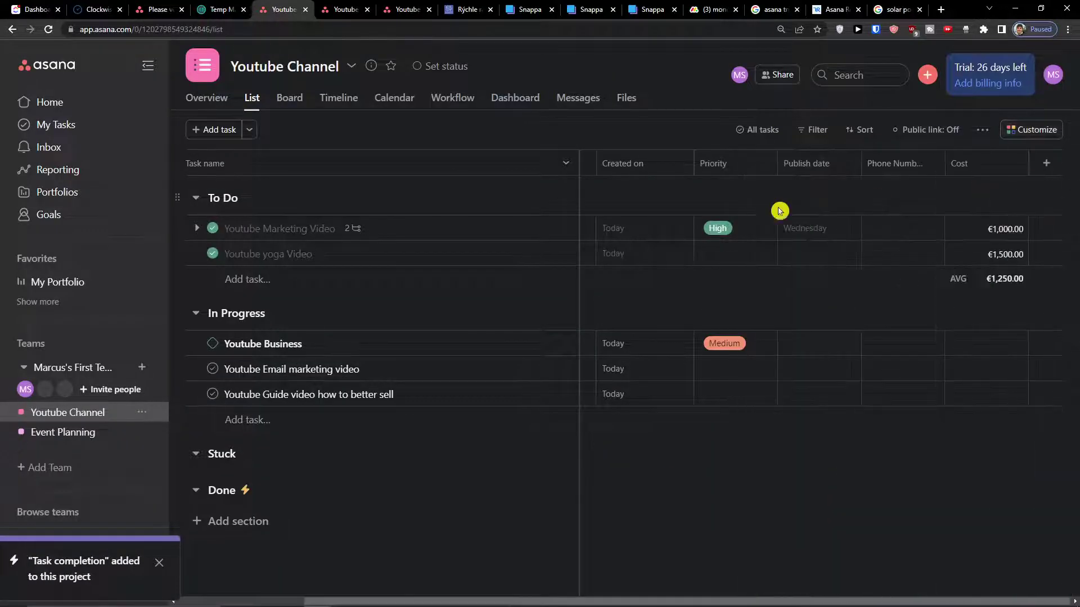
left_click(250, 280)
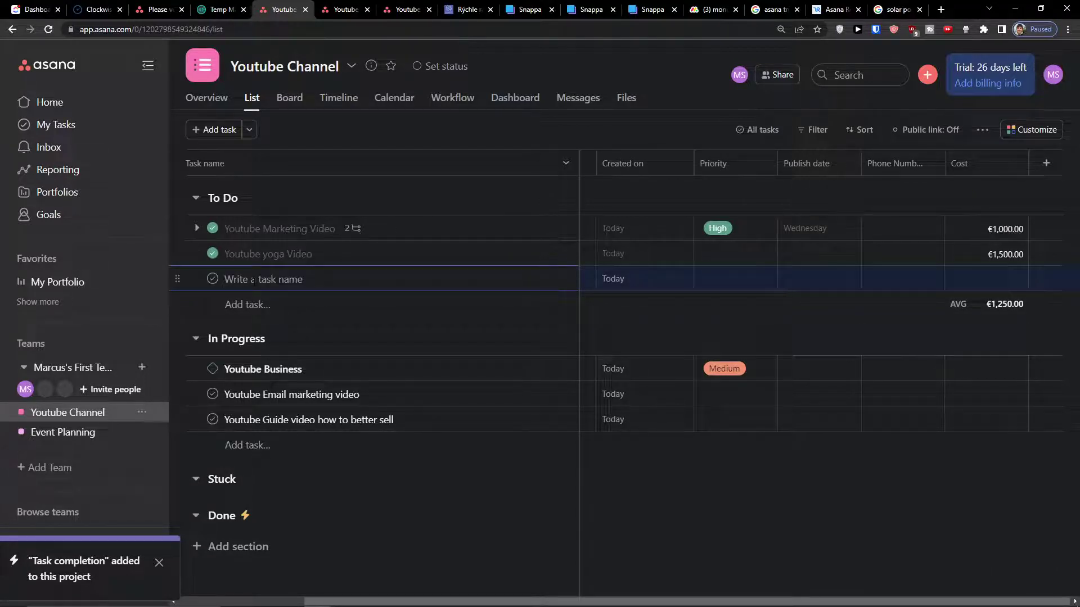
type("Y")
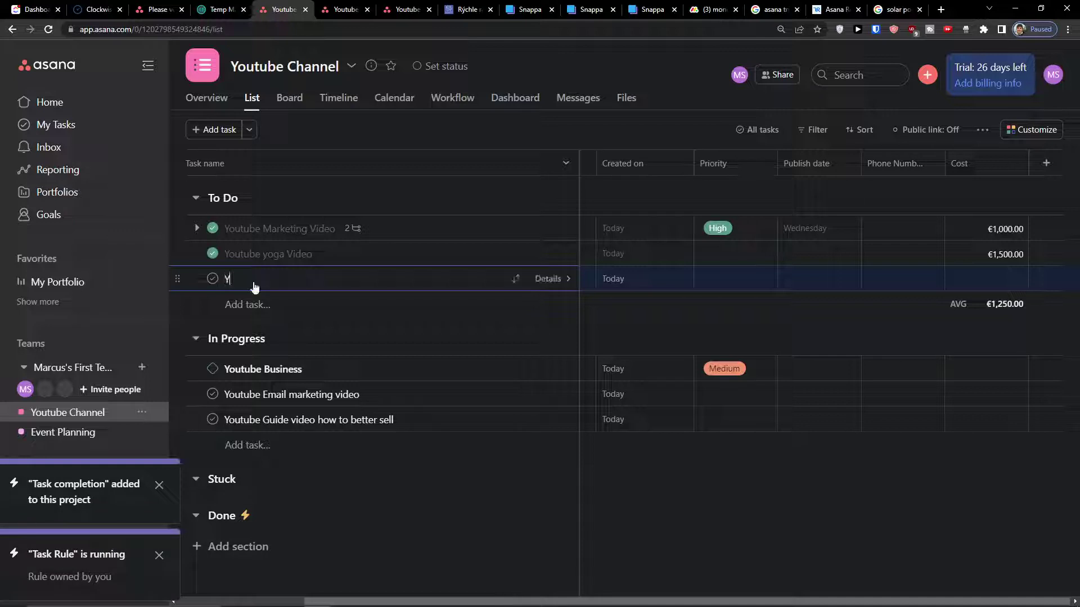
type("outube Video")
left_click(342, 320)
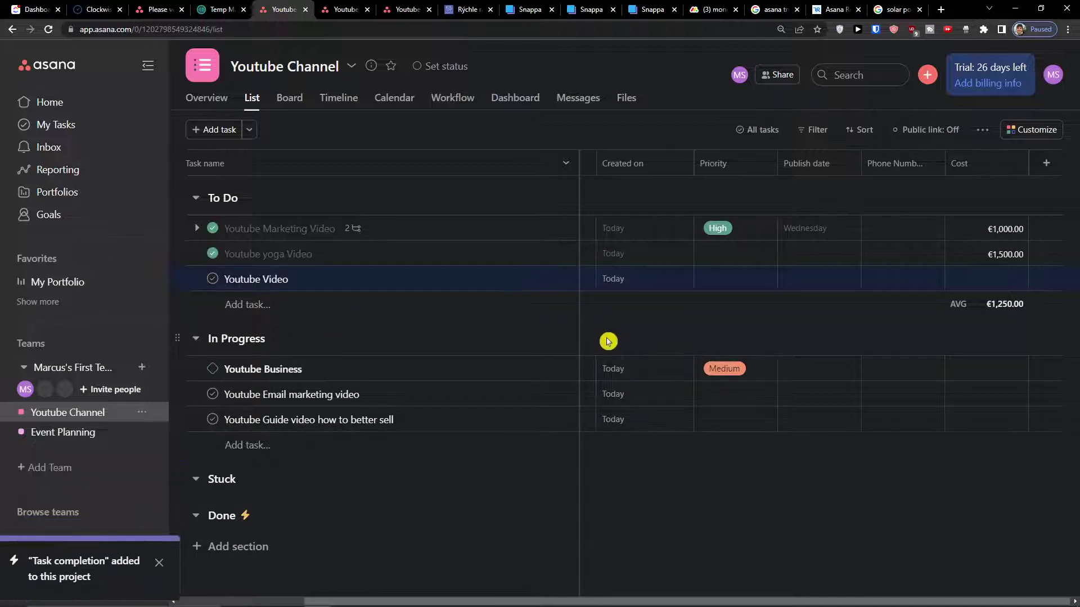
Step: Mark the Youtube Video task complete
scroll(618, 337, "left", 1)
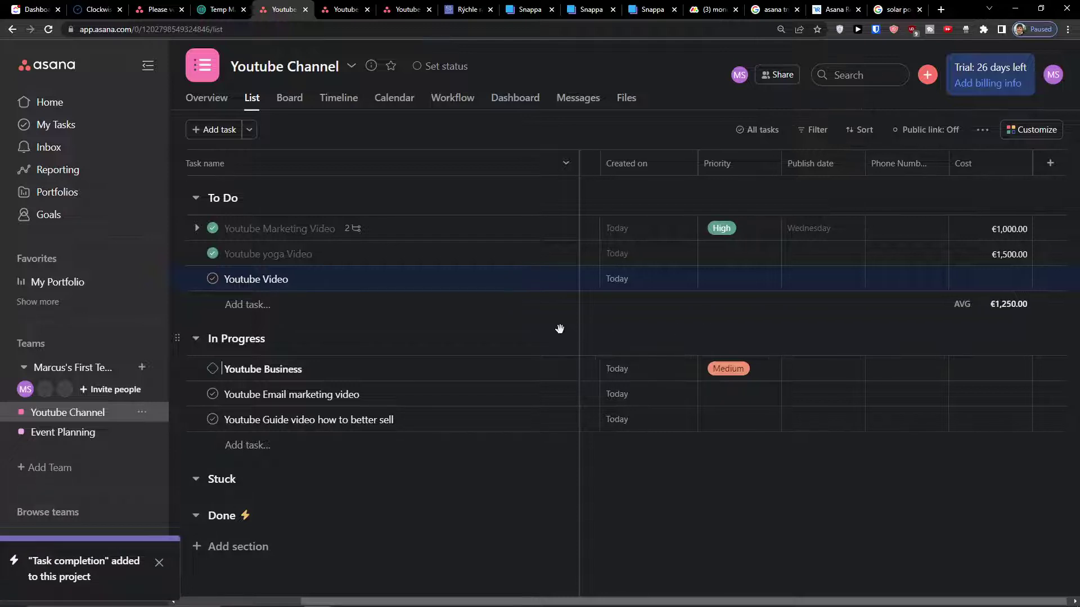
left_click_drag(458, 599, 296, 586)
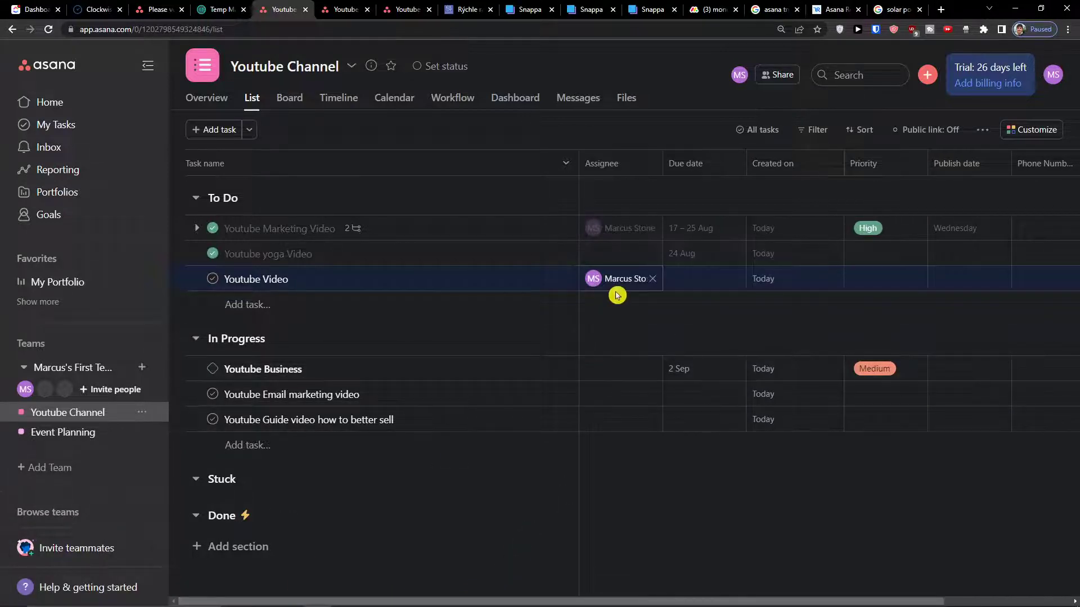
mouse_move(607, 285)
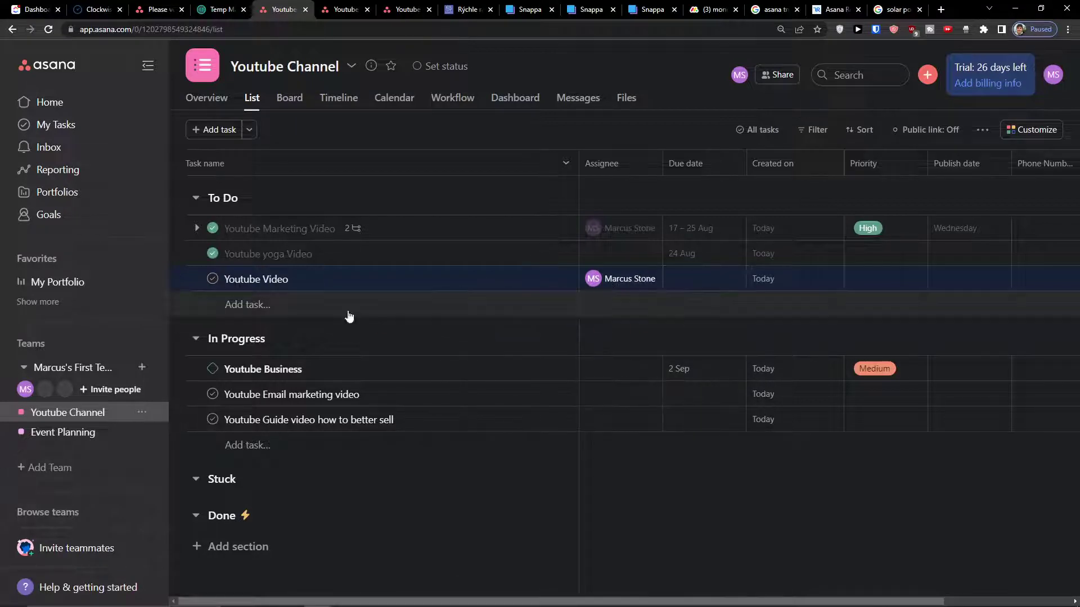
left_click(210, 282)
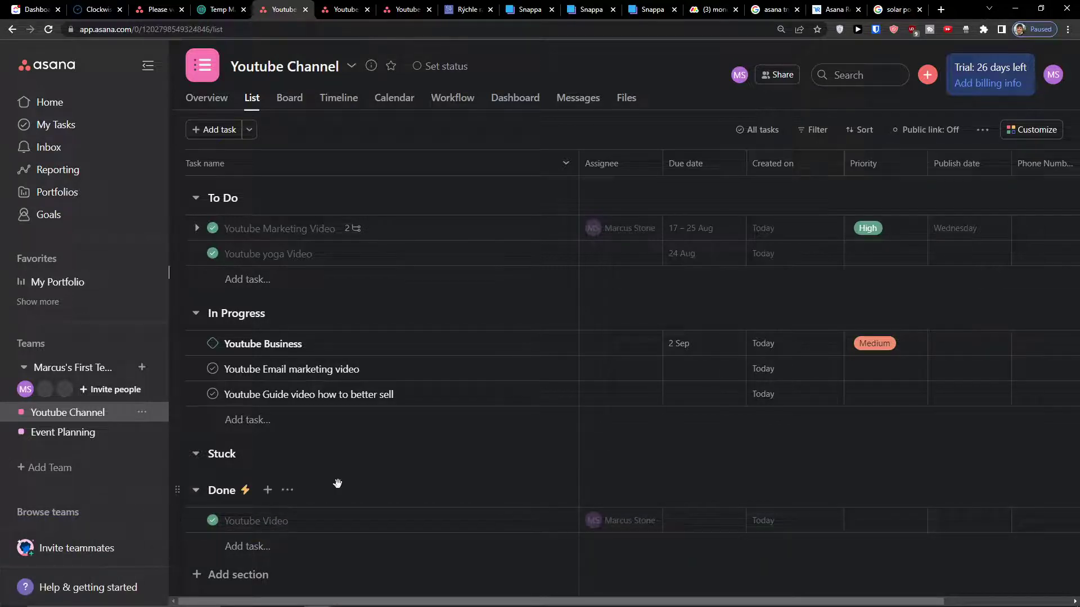
Step: Go to the project's rules in Customize and start adding another rule
left_click(1045, 135)
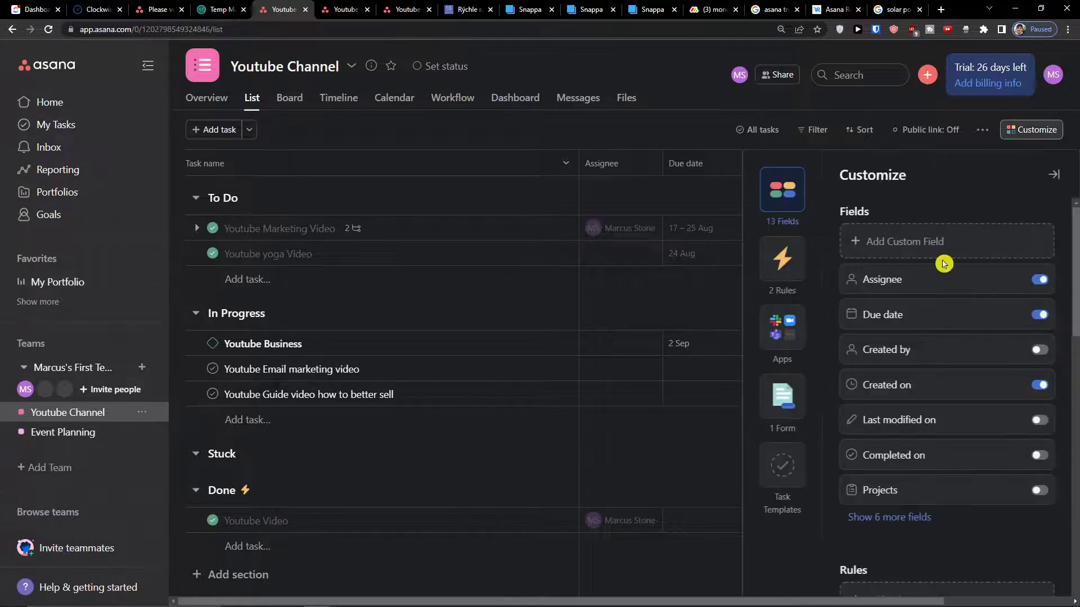
left_click(782, 258)
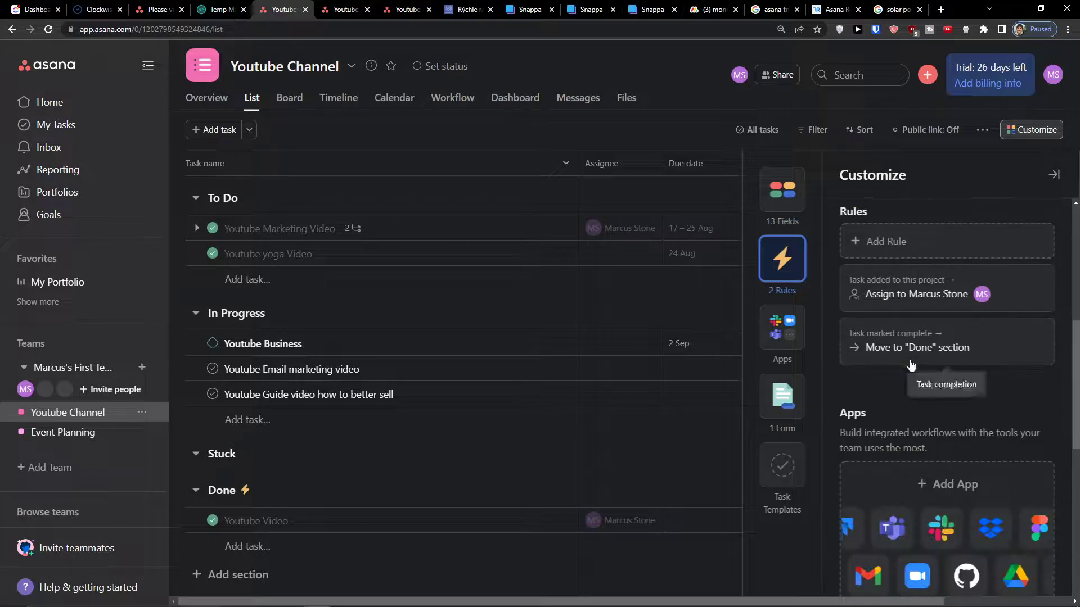
scroll(908, 352, "up", 2)
left_click(899, 377)
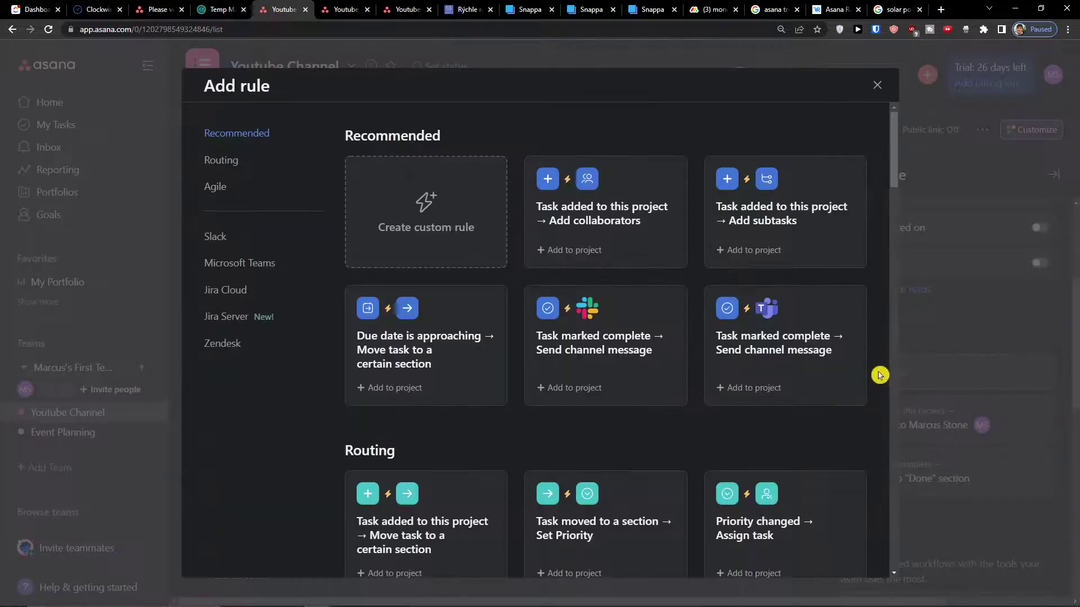
Step: Start a custom rule triggered when a task's priority changes to High
left_click(455, 227)
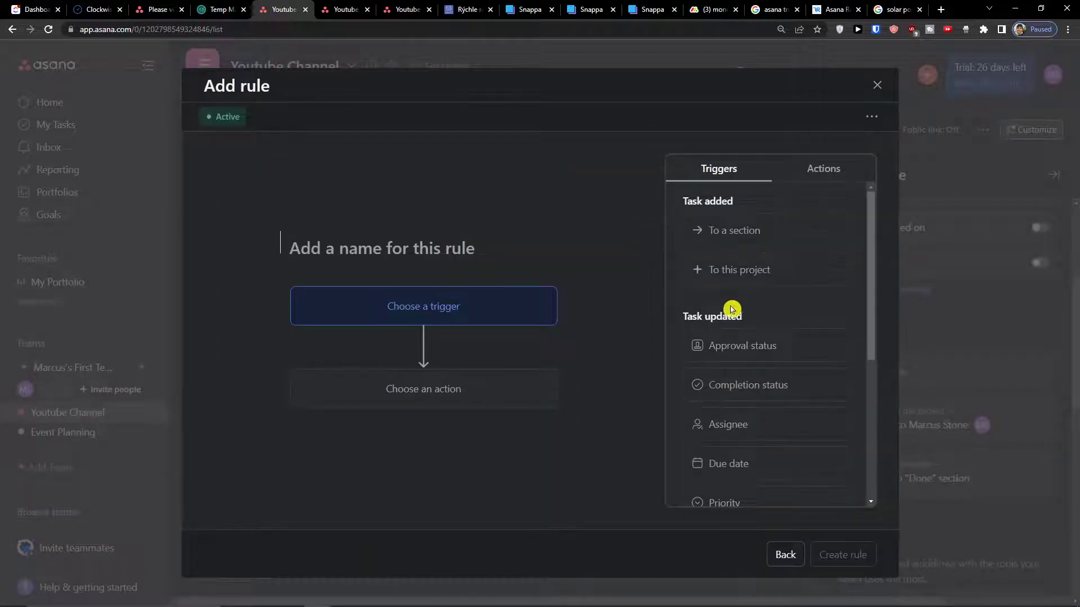
scroll(729, 308, "down", 2)
scroll(793, 323, "up", 2)
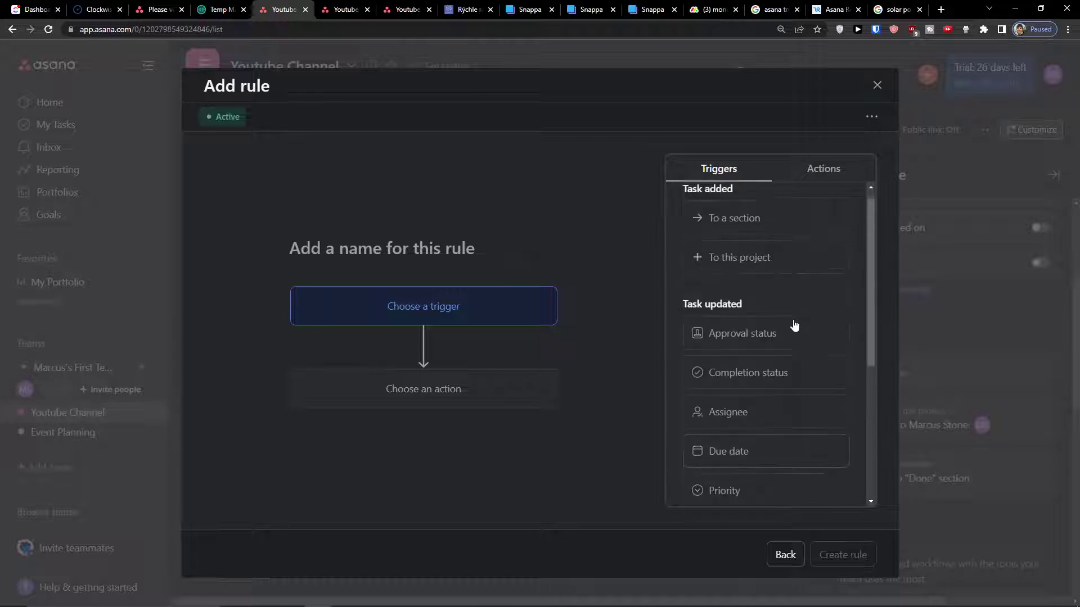
scroll(793, 323, "down", 2)
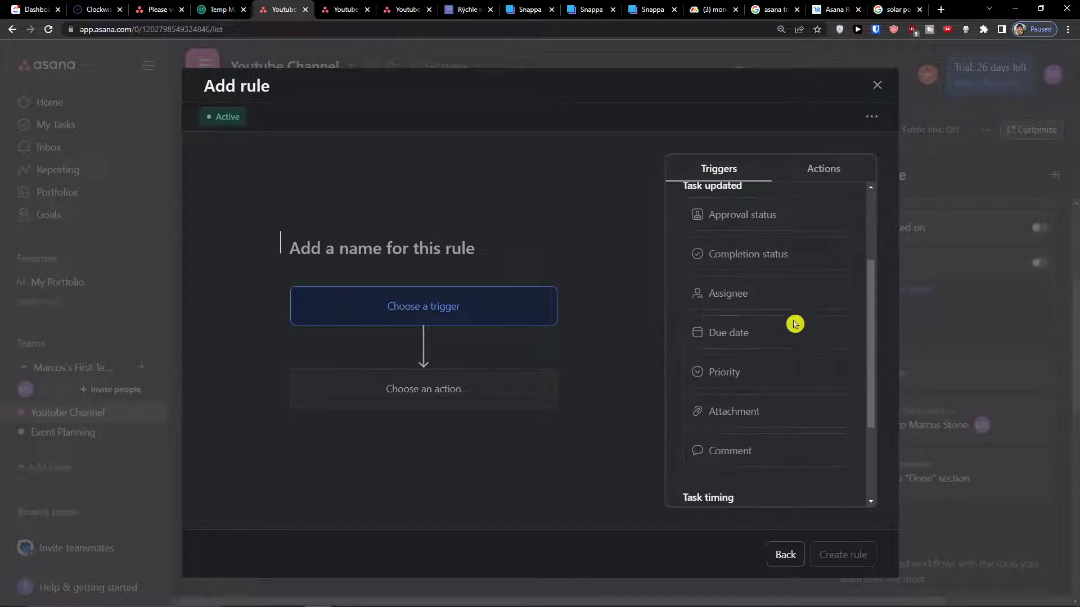
left_click(733, 374)
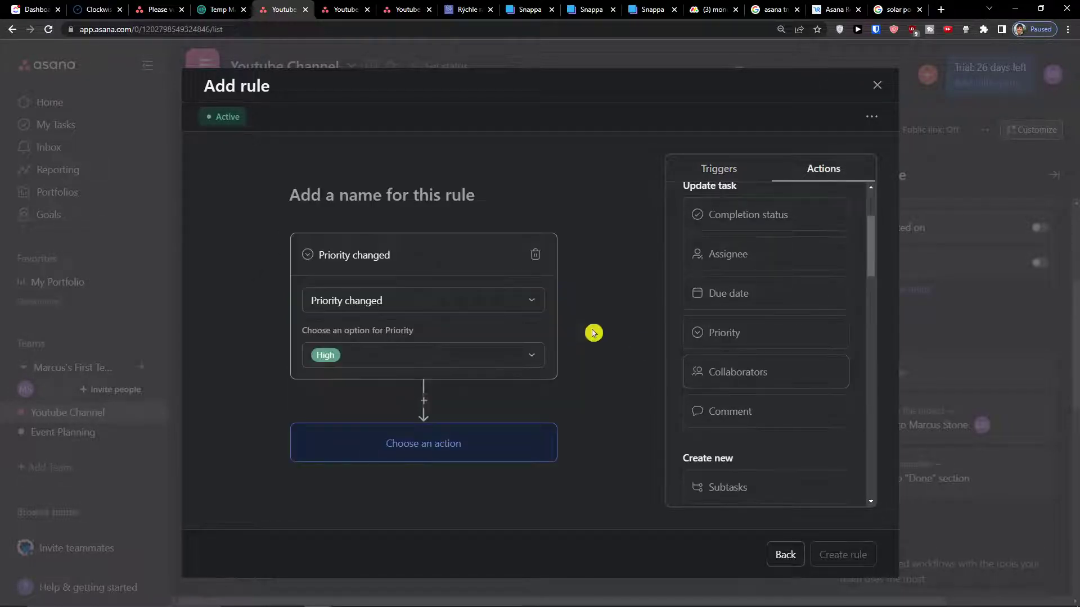
left_click(474, 354)
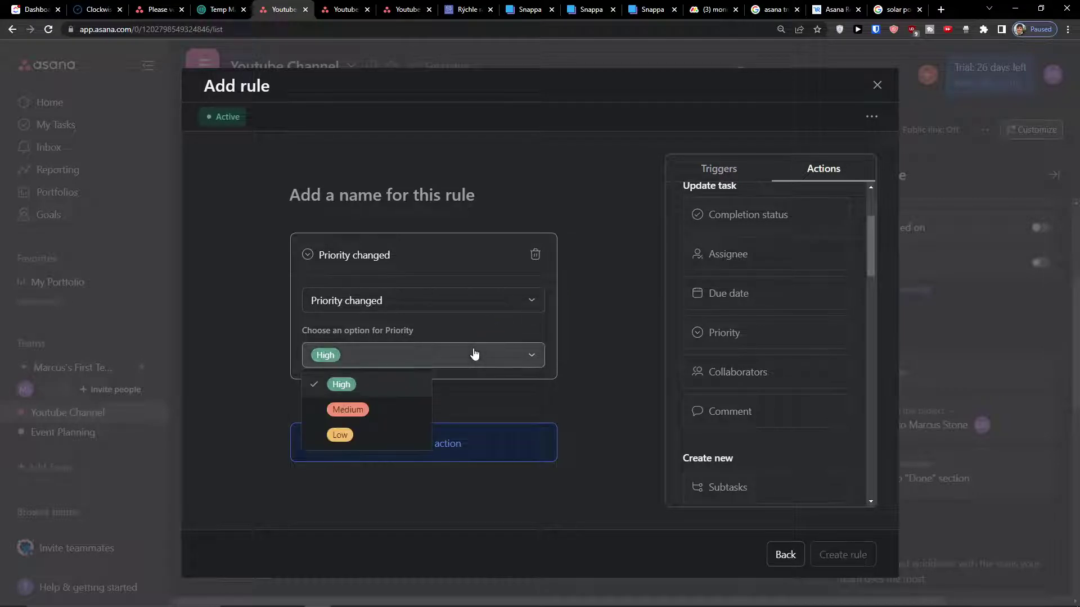
left_click(388, 387)
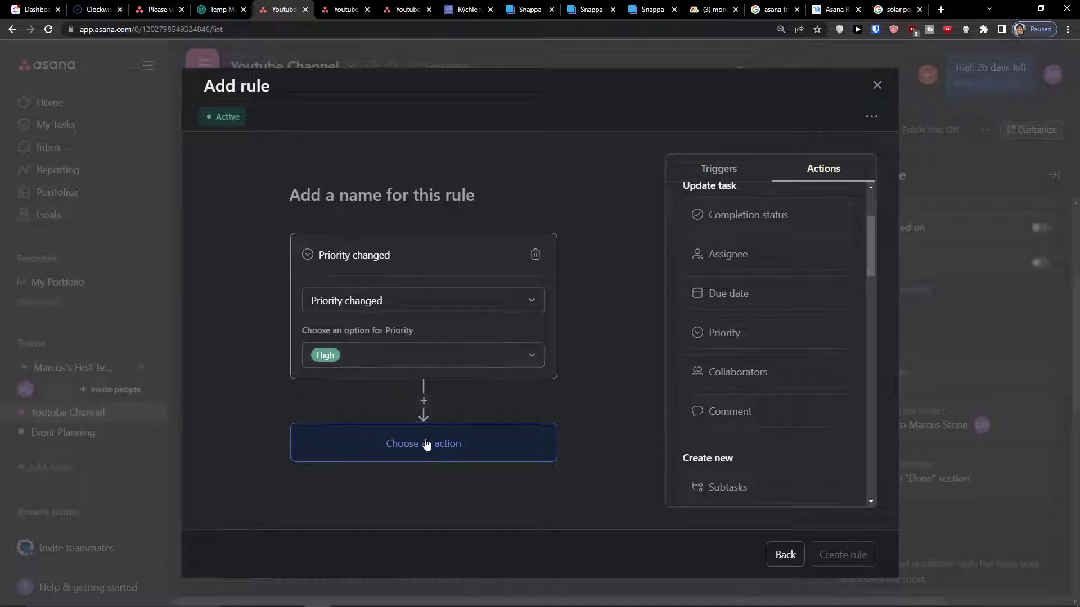
Step: Have the rule move those tasks into the In Progress section and save it
scroll(766, 332, "up", 2)
scroll(768, 332, "down", 2)
scroll(769, 332, "down", 2)
scroll(771, 332, "up", 2)
scroll(778, 315, "up", 2)
scroll(781, 310, "down", 2)
scroll(778, 306, "up", 2)
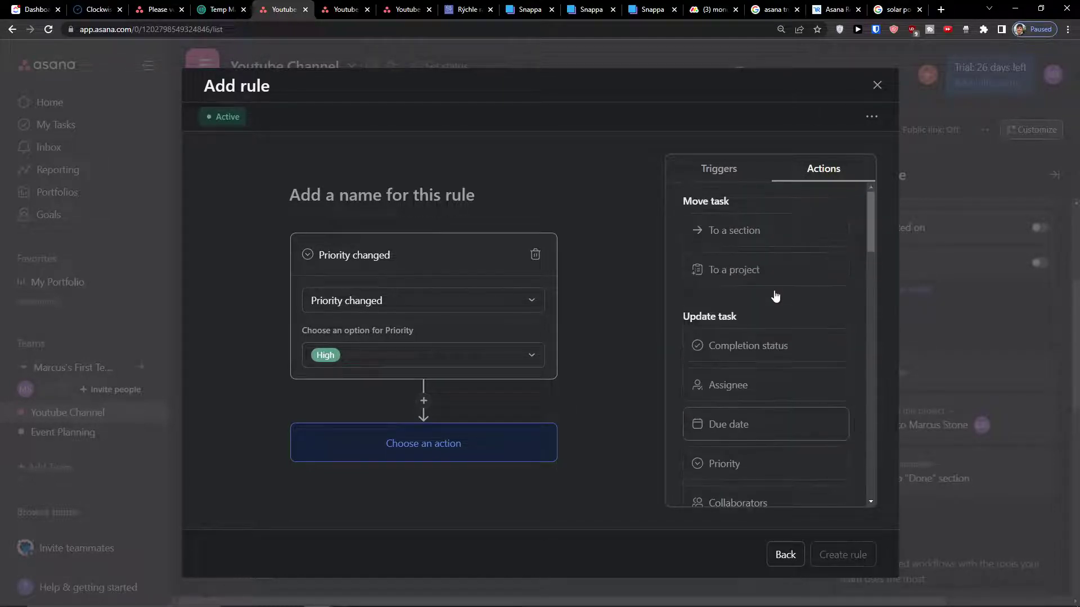
scroll(775, 294, "down", 5)
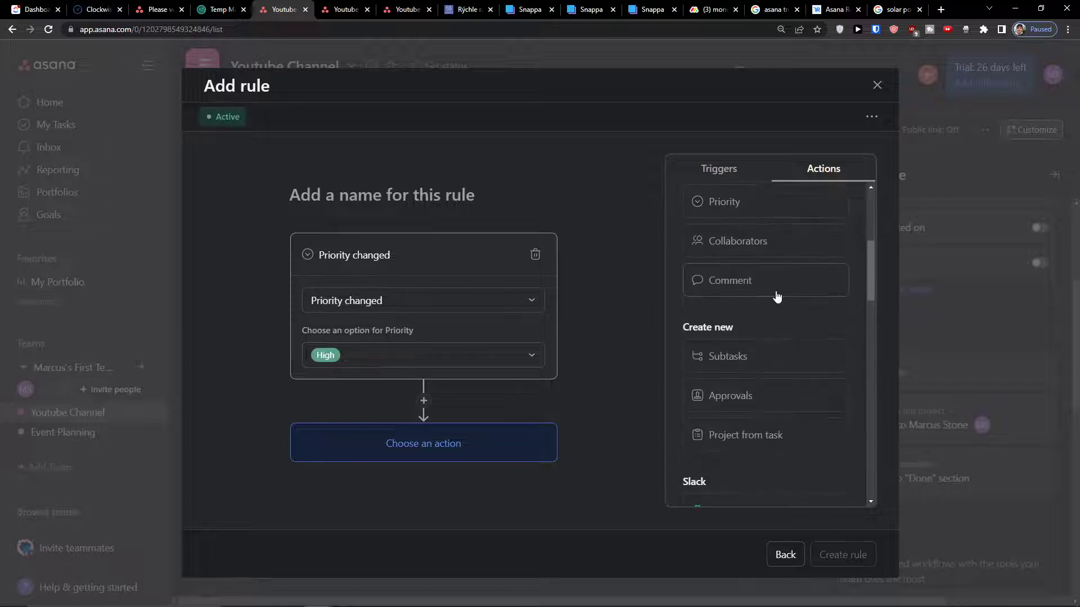
scroll(777, 297, "down", 2)
scroll(795, 294, "down", 9)
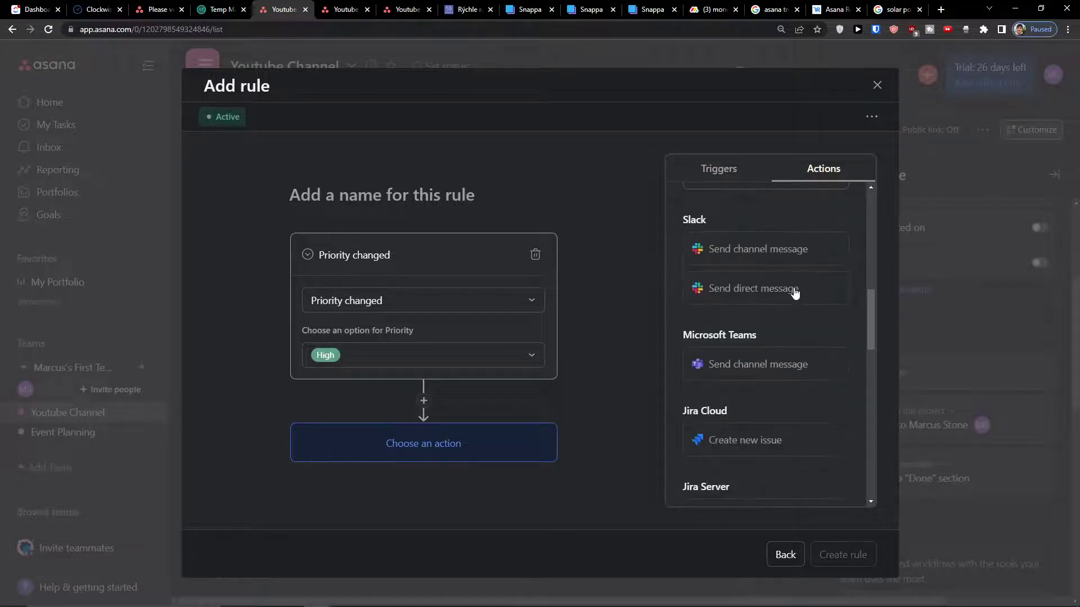
scroll(794, 294, "up", 15)
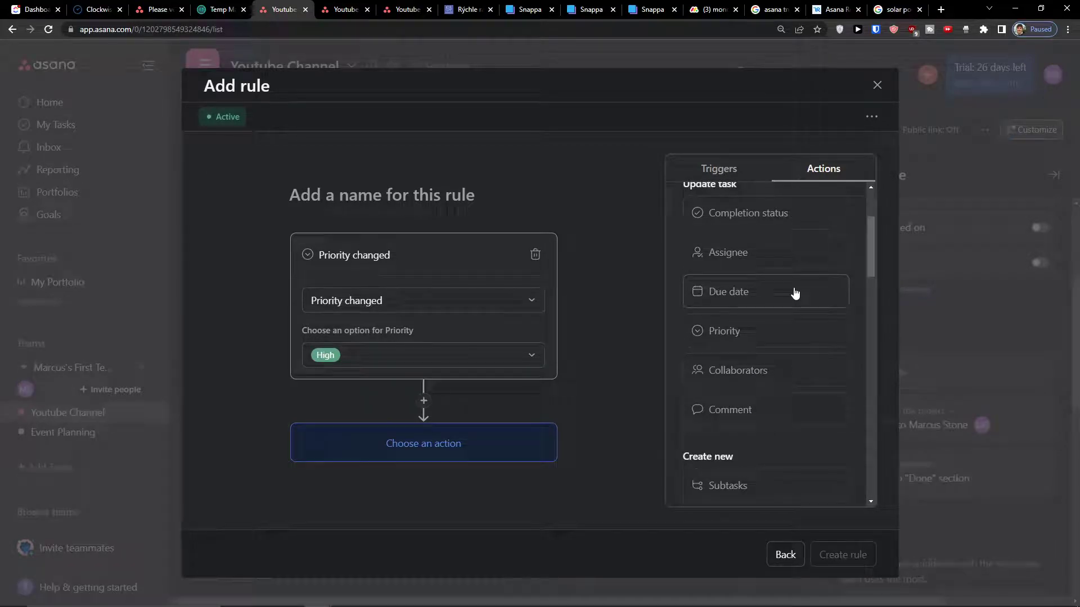
scroll(795, 293, "up", 3)
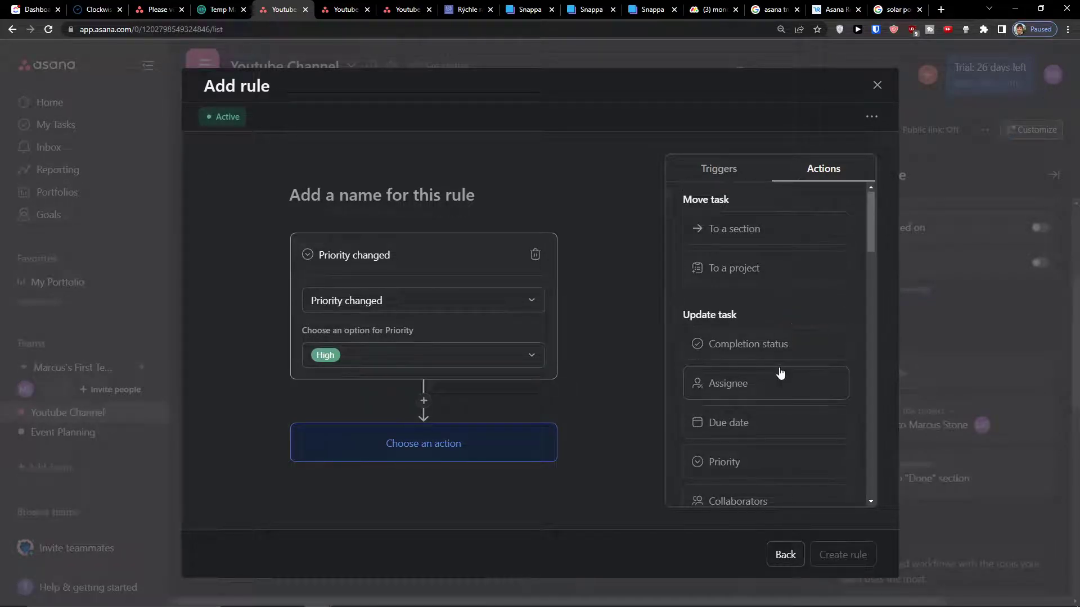
scroll(779, 370, "down", 5)
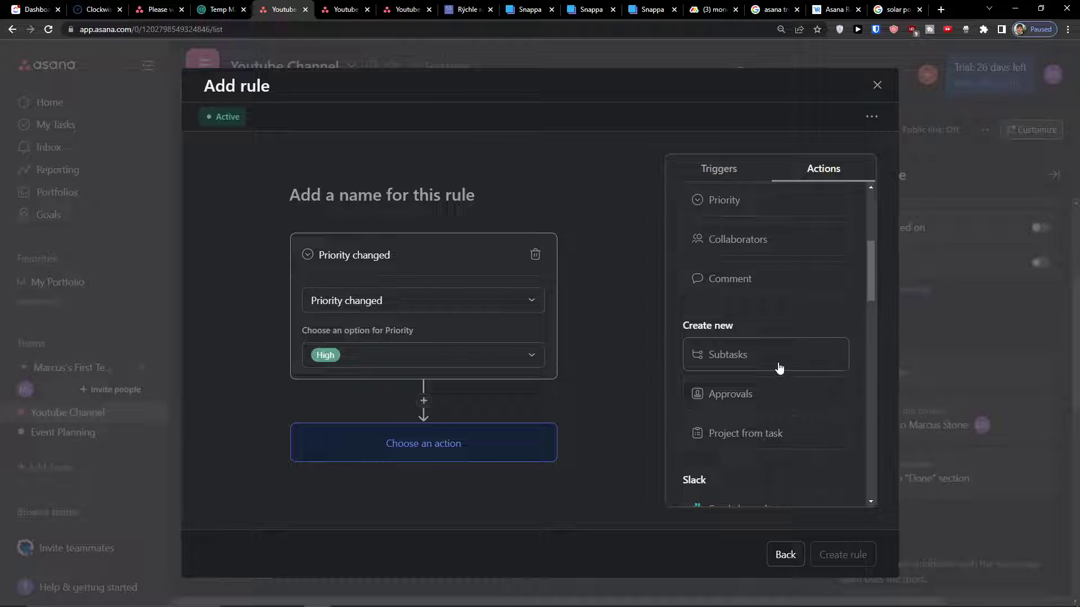
scroll(779, 362, "up", 5)
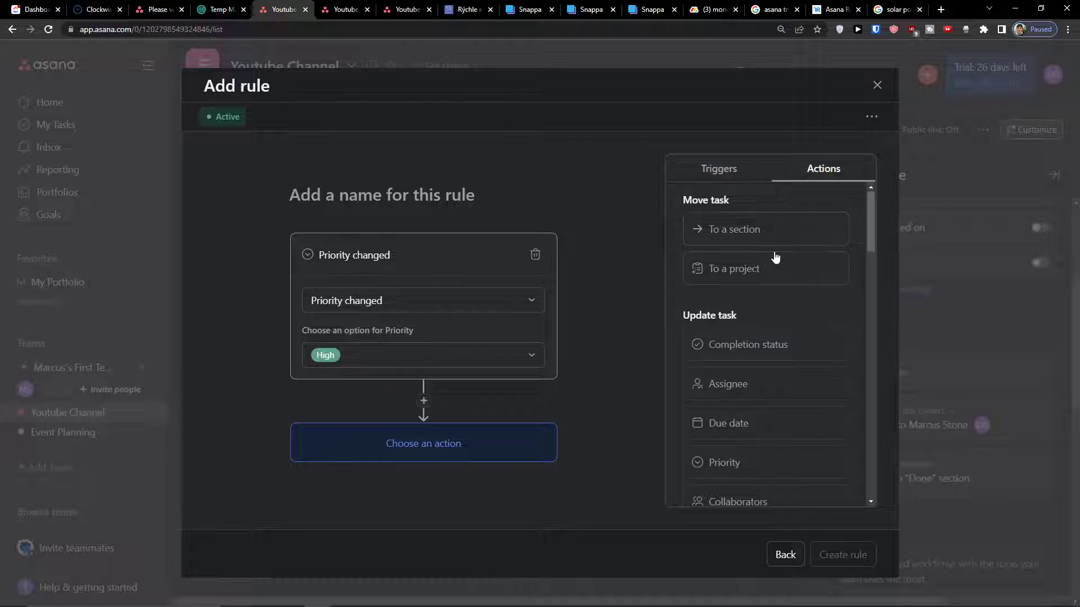
scroll(766, 265, "down", 2)
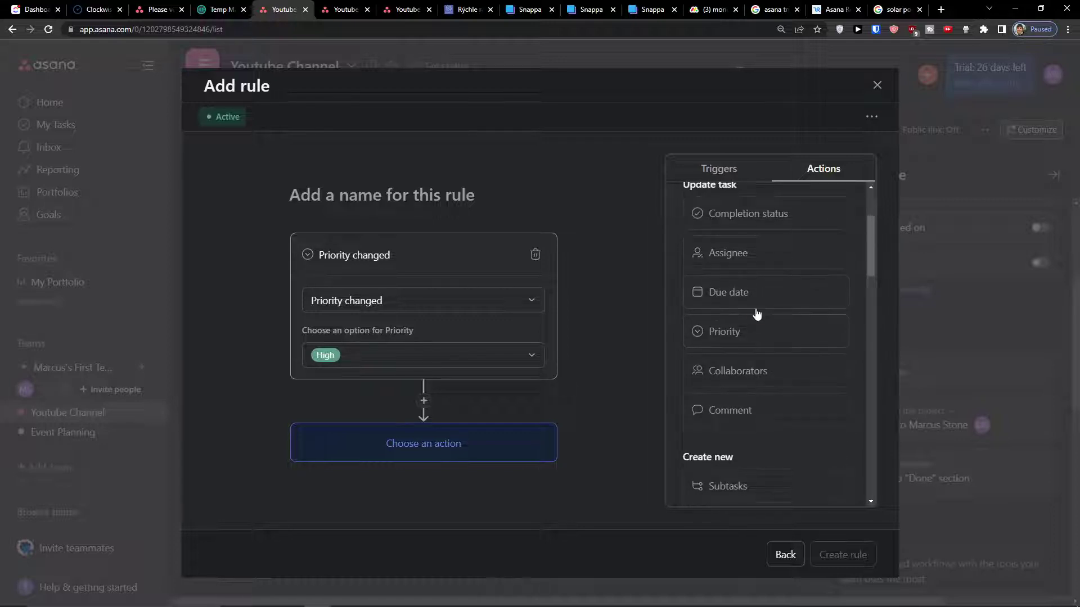
scroll(753, 315, "up", 2)
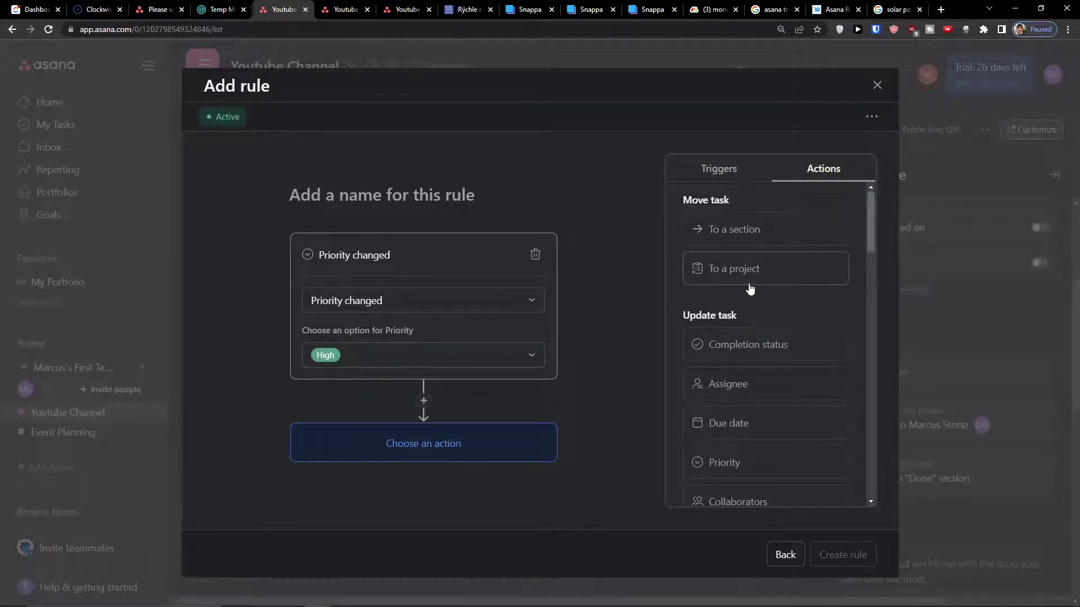
left_click(748, 246)
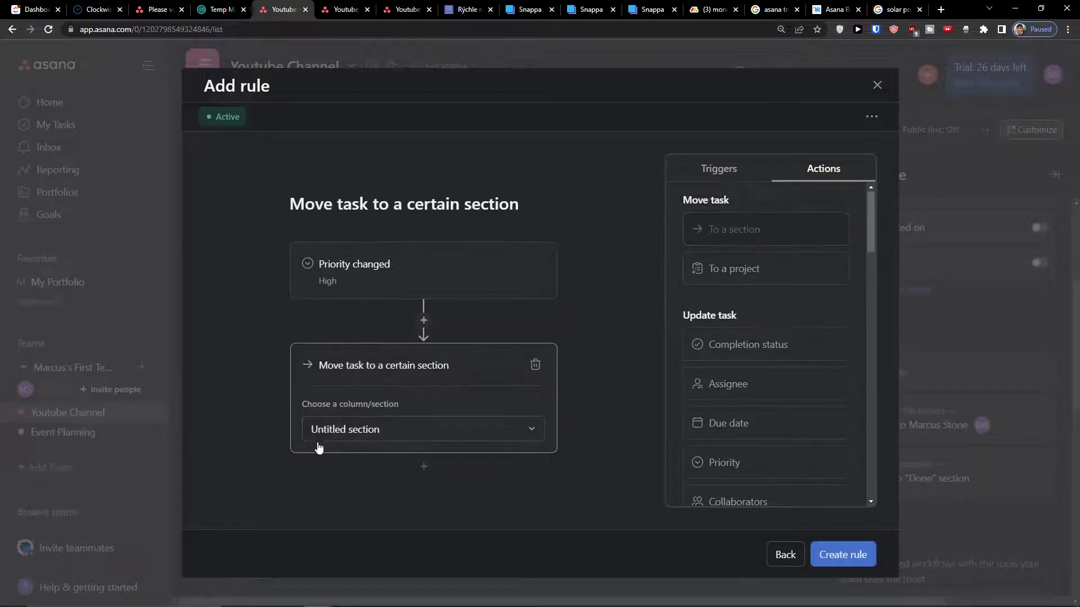
left_click(319, 429)
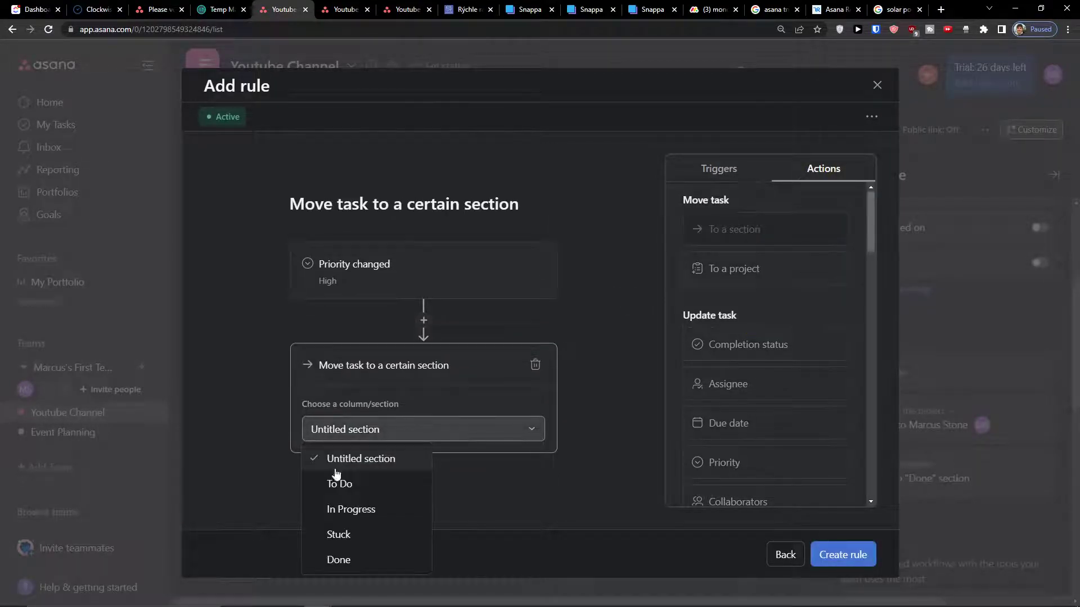
left_click(338, 509)
left_click(815, 559)
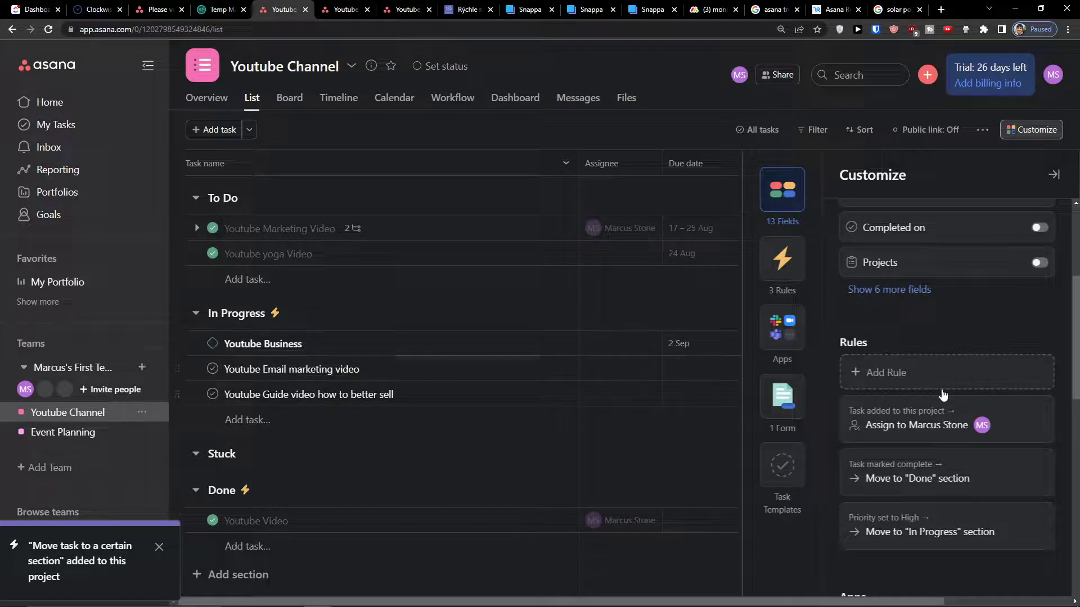
Step: Start a custom rule triggered when a task is added to the Stuck section
left_click(983, 374)
left_click(482, 218)
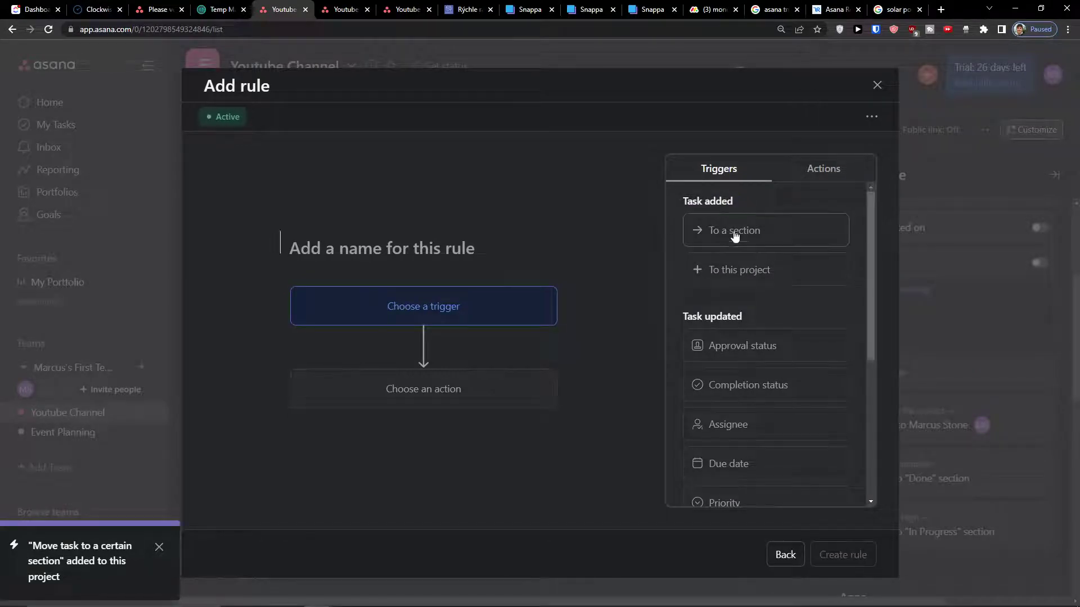
scroll(731, 240, "down", 3)
scroll(731, 240, "up", 3)
scroll(734, 239, "down", 3)
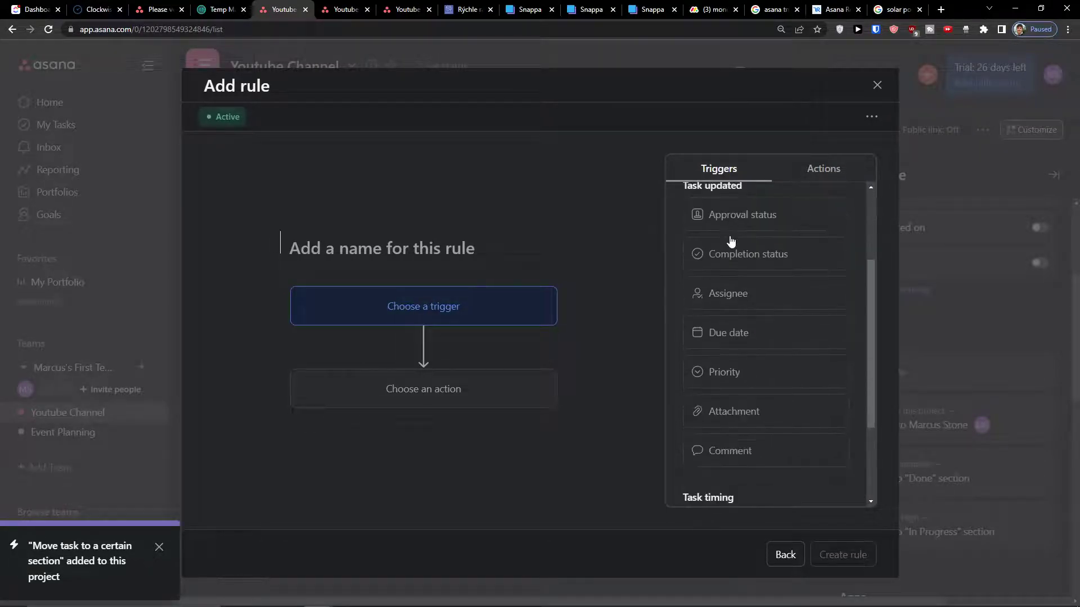
scroll(738, 236, "up", 3)
scroll(738, 236, "down", 3)
scroll(741, 279, "up", 3)
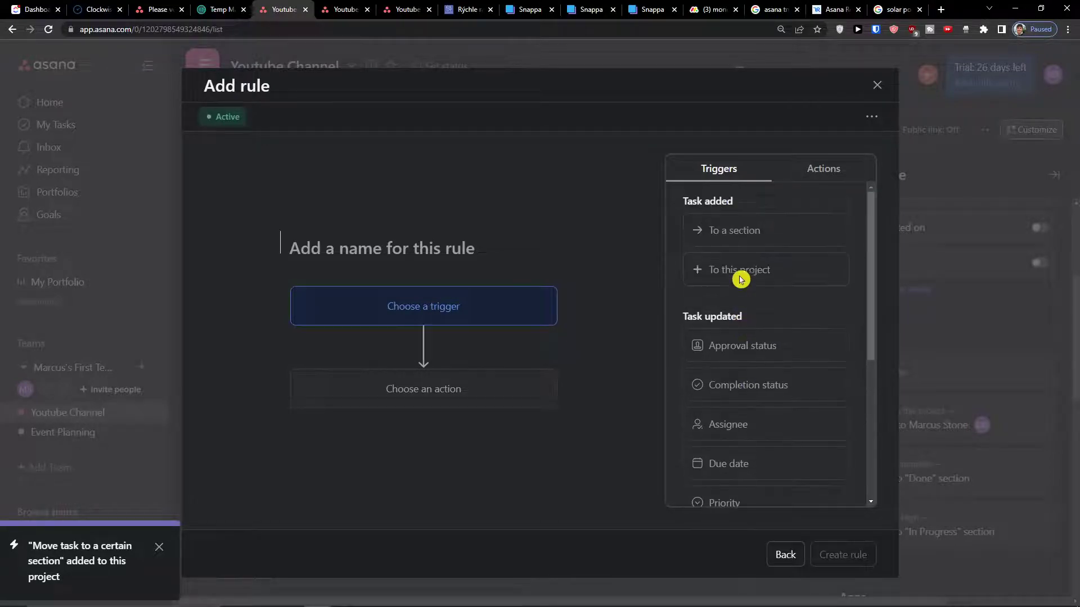
left_click(738, 244)
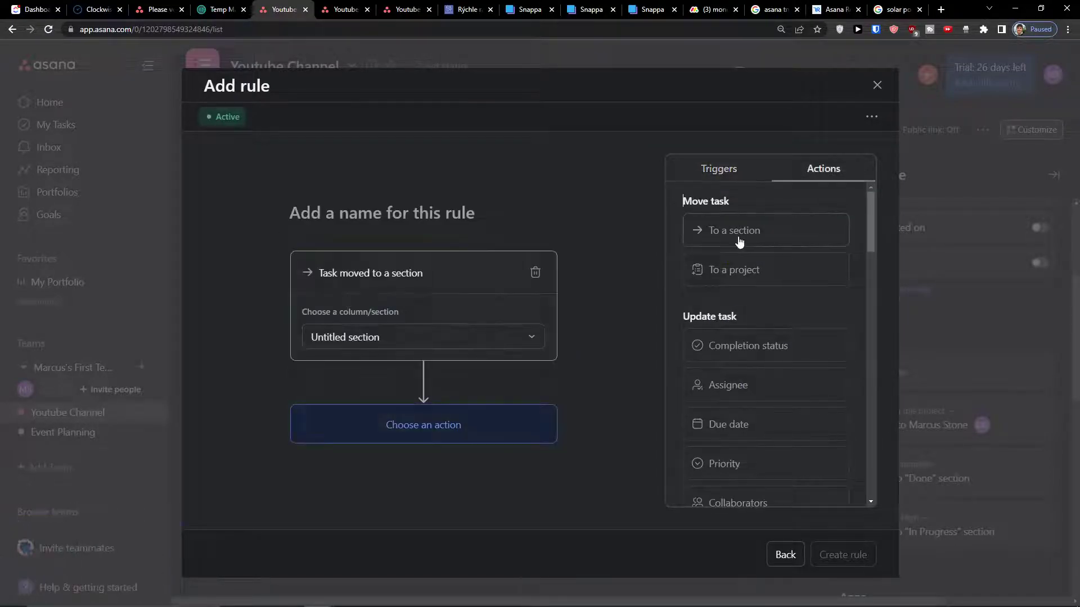
left_click(316, 332)
left_click(332, 442)
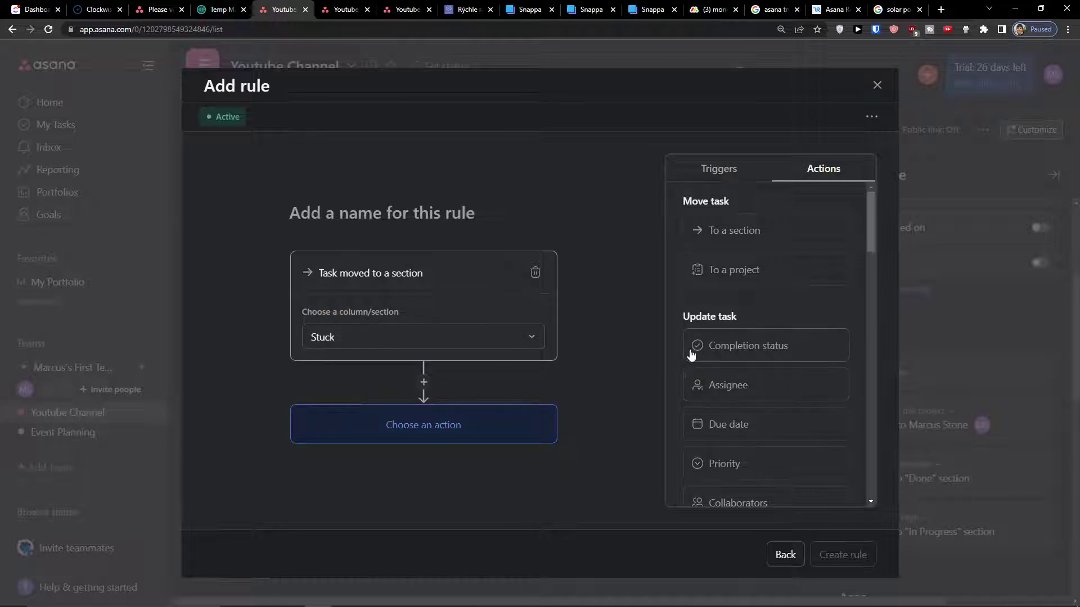
Step: Add a comment action 'We need help with this asap' and save the rule
scroll(682, 360, "down", 2)
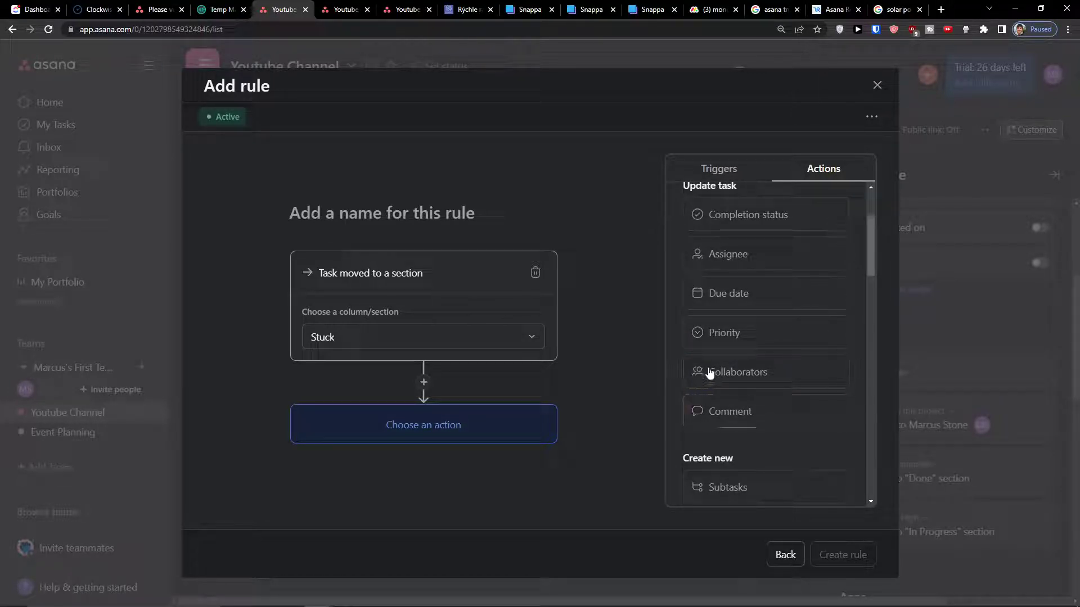
scroll(709, 315, "up", 2)
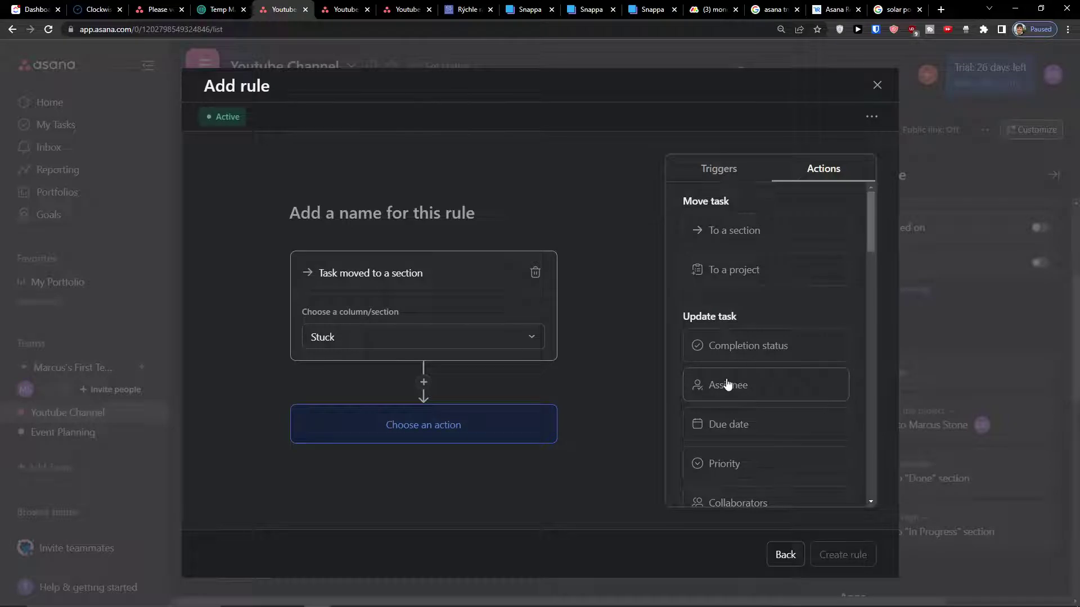
scroll(727, 384, "down", 2)
scroll(732, 361, "up", 2)
scroll(733, 362, "down", 2)
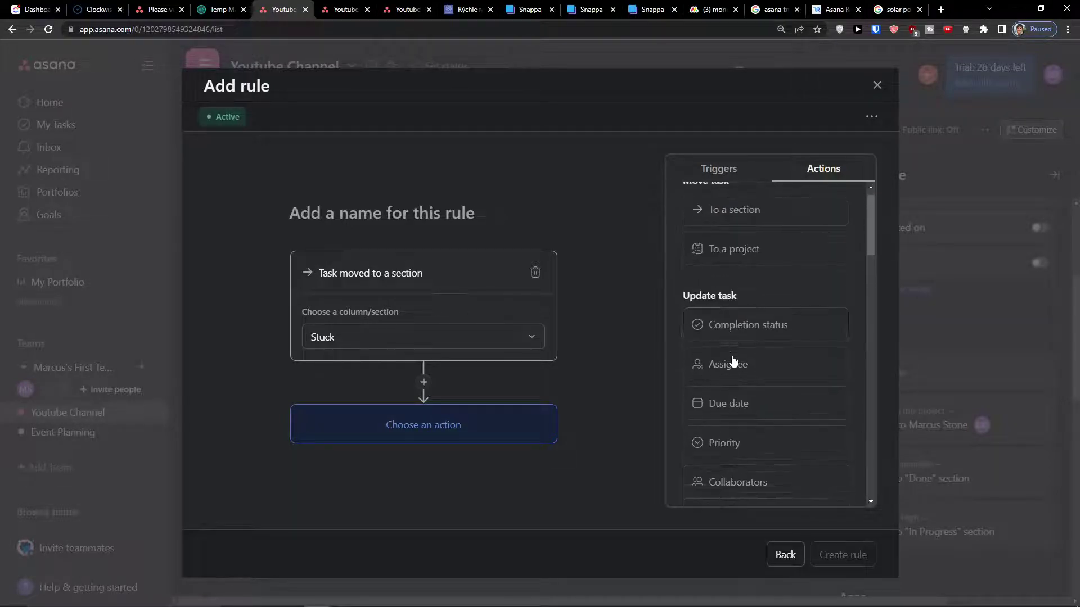
scroll(731, 360, "down", 2)
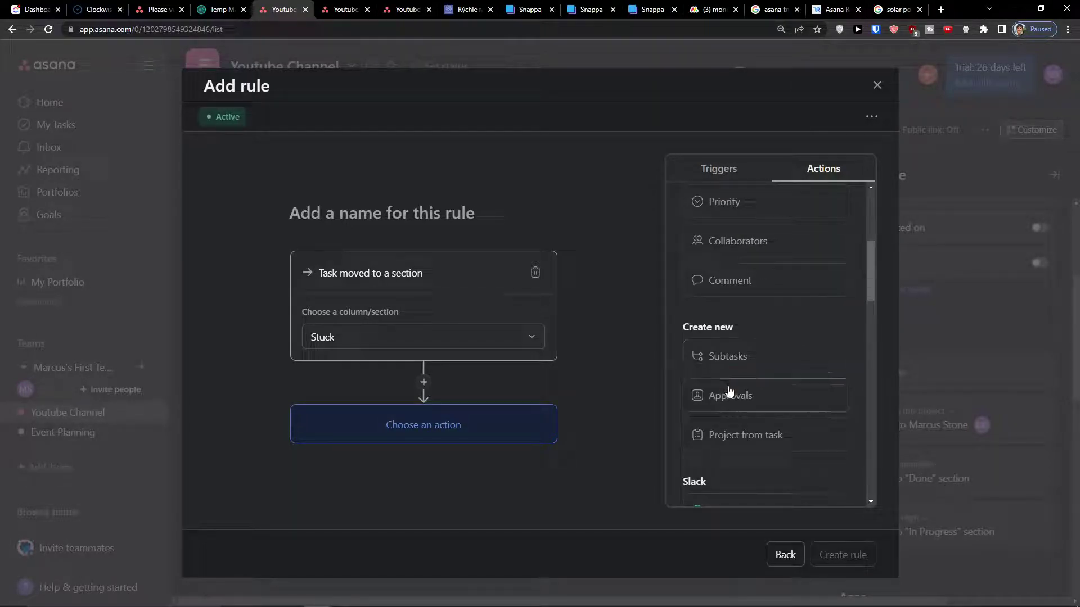
scroll(728, 391, "down", 2)
scroll(730, 380, "down", 2)
scroll(729, 382, "up", 2)
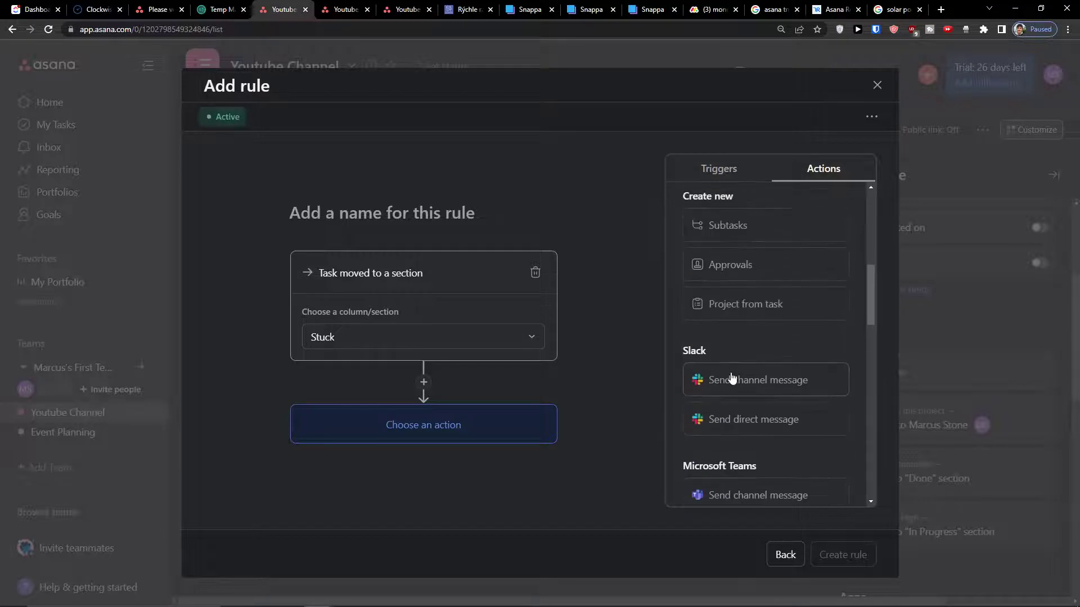
scroll(734, 340, "up", 4)
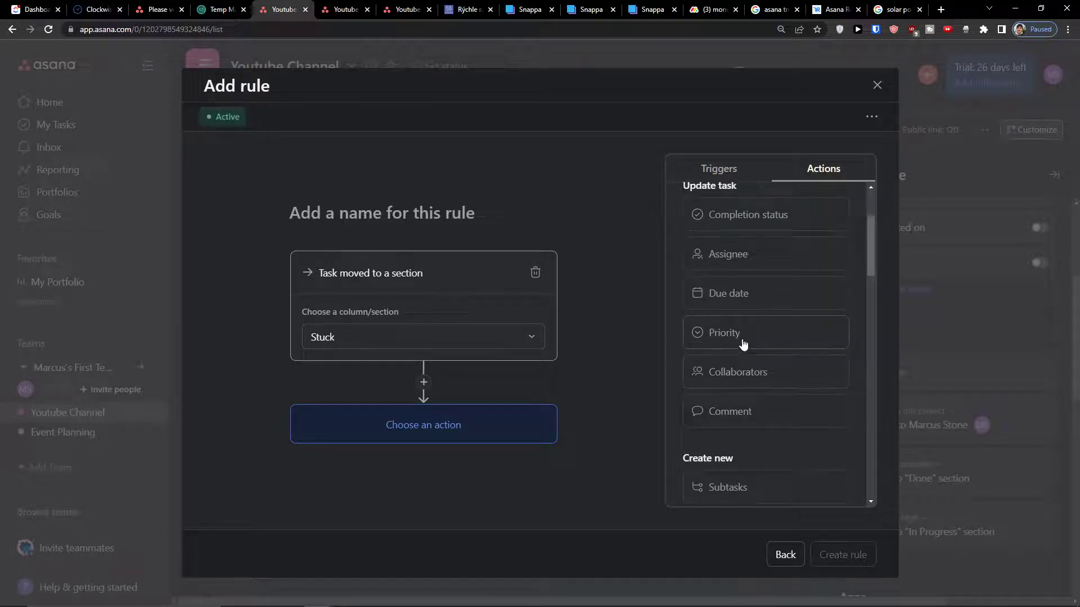
left_click(751, 411)
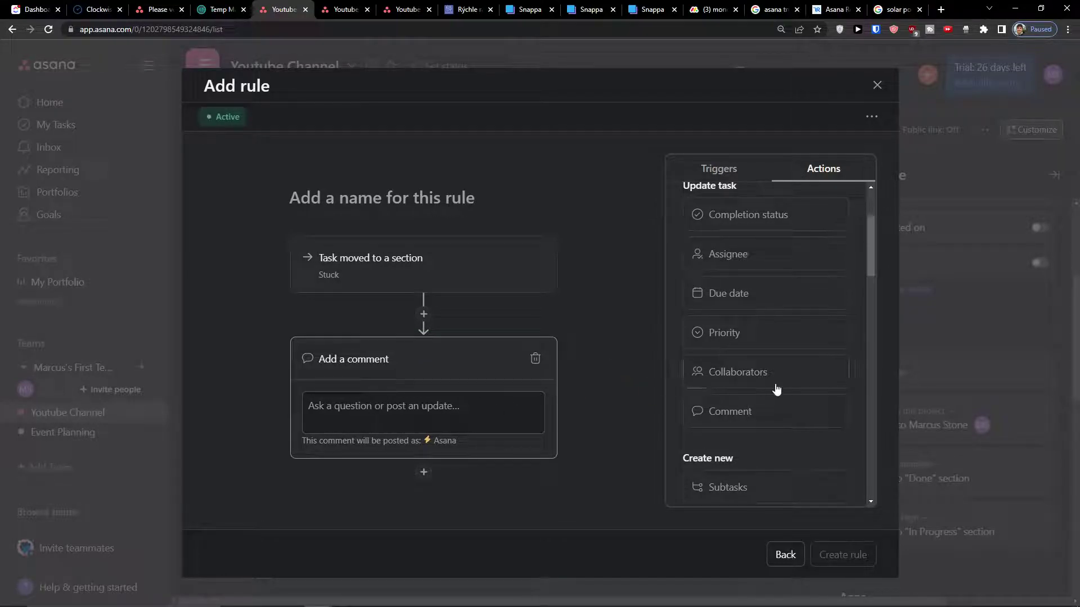
scroll(776, 388, "up", 2)
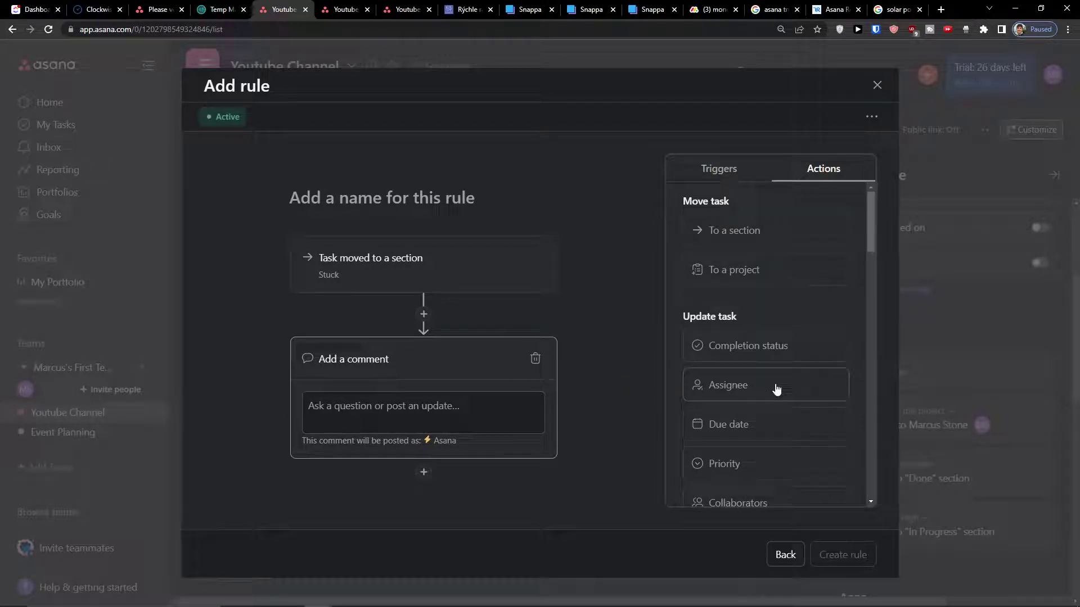
scroll(776, 388, "down", 2)
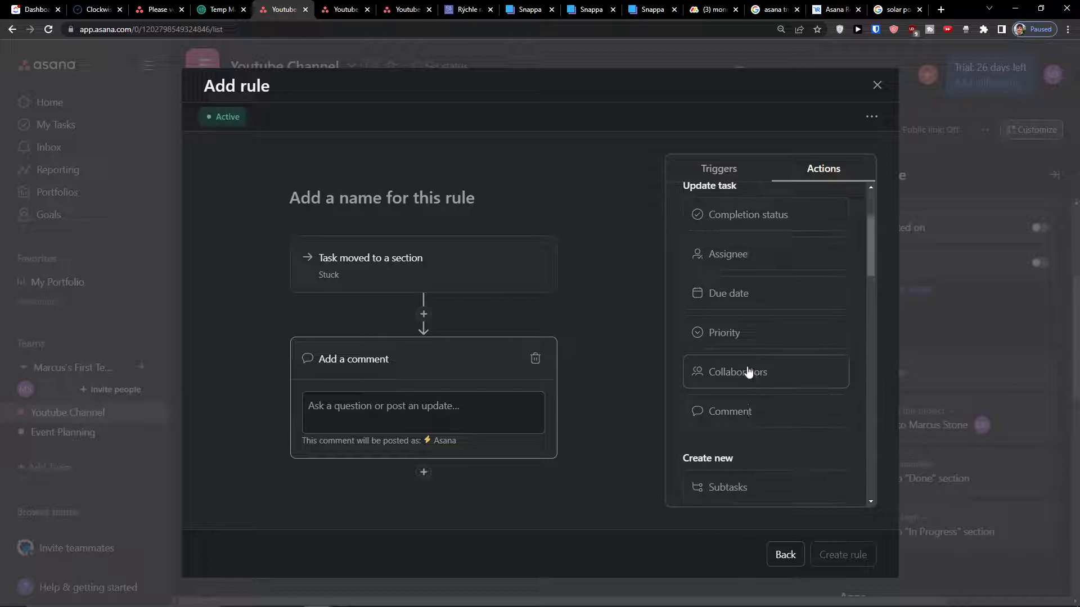
left_click(321, 430)
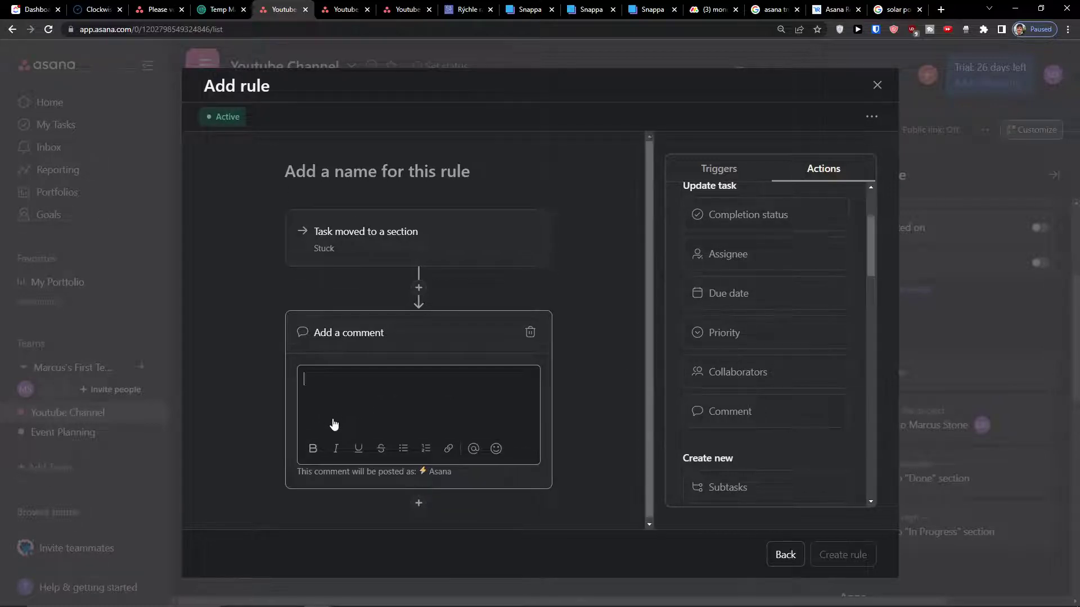
type("We need help with this asap")
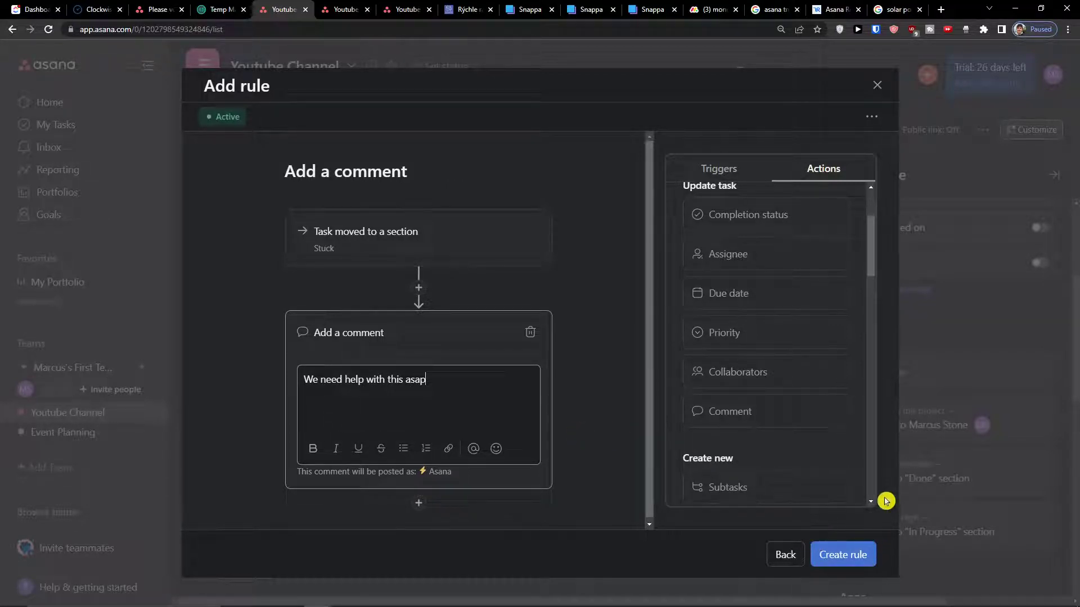
scroll(867, 494, "down", 3)
left_click(856, 561)
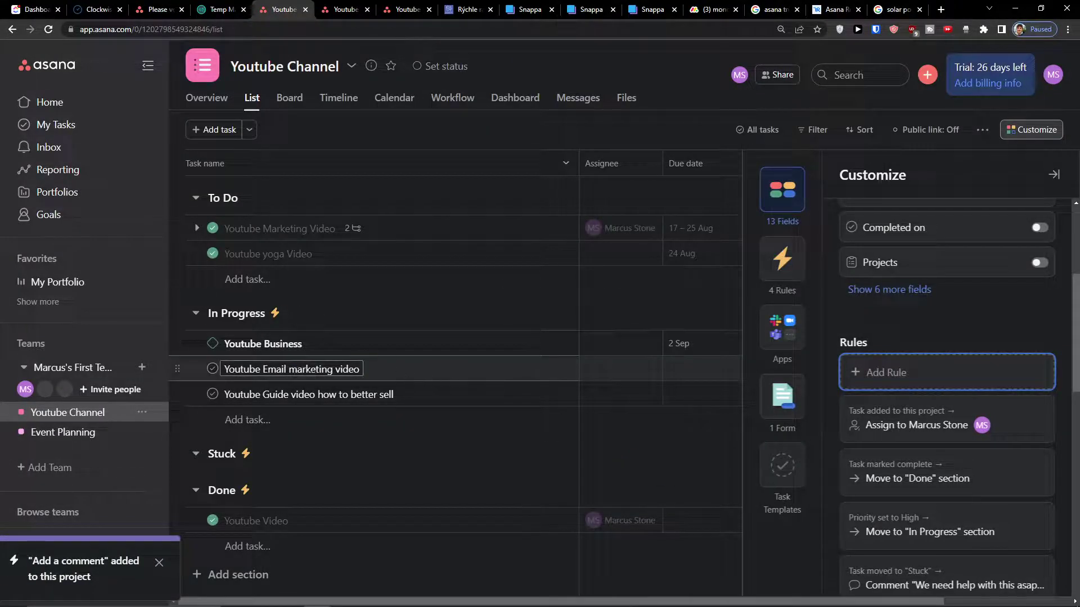
Step: Move Youtube Email marketing video into Stuck and verify its automatic help comment appears
left_click_drag(178, 369, 188, 465)
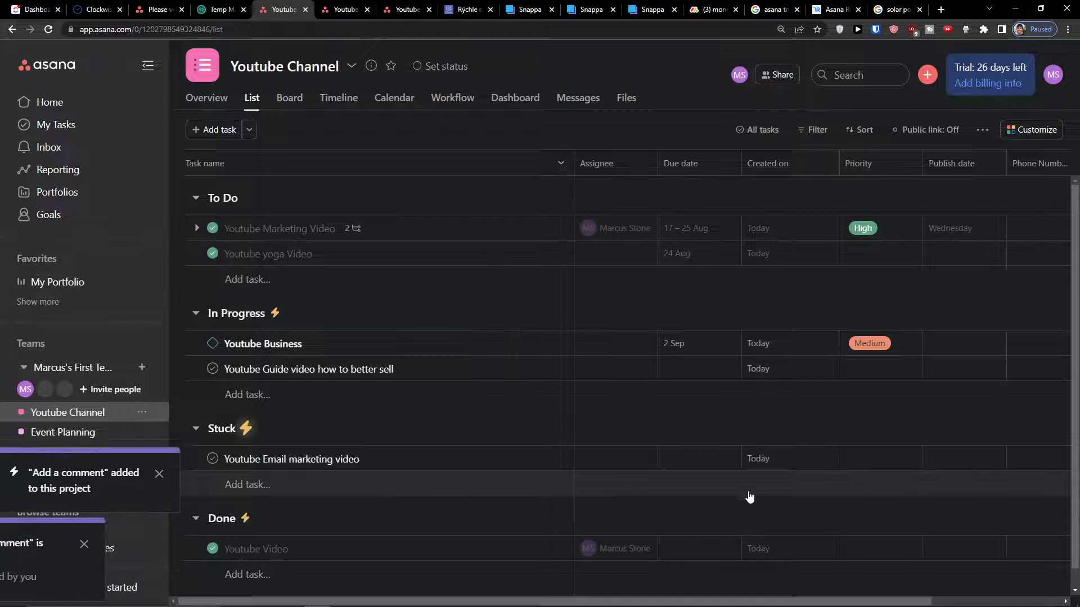
left_click(458, 469)
scroll(728, 414, "down", 1)
scroll(728, 414, "down", 1)
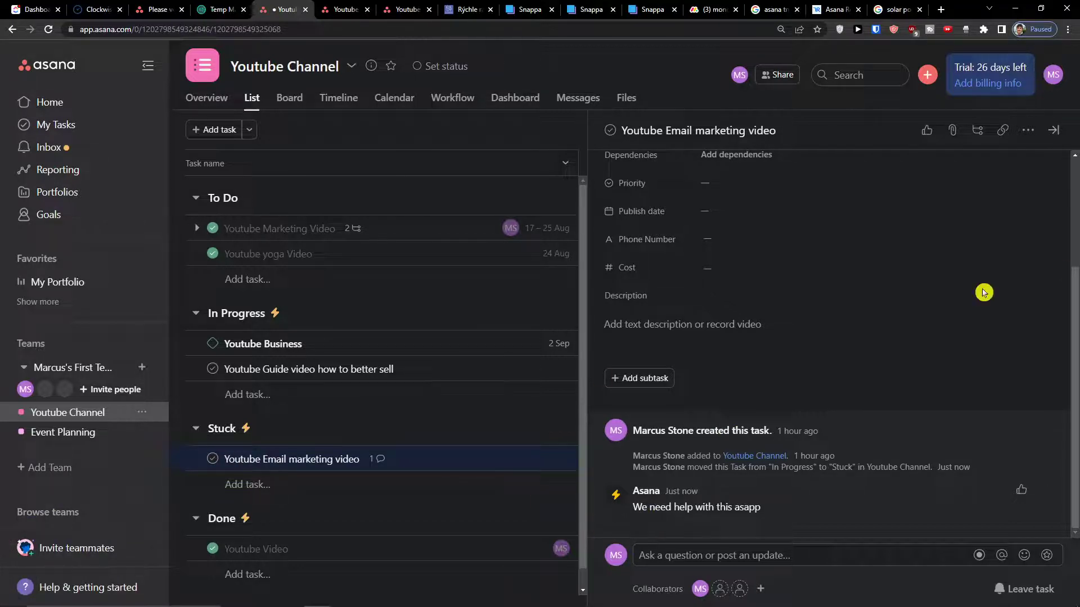
left_click(1053, 130)
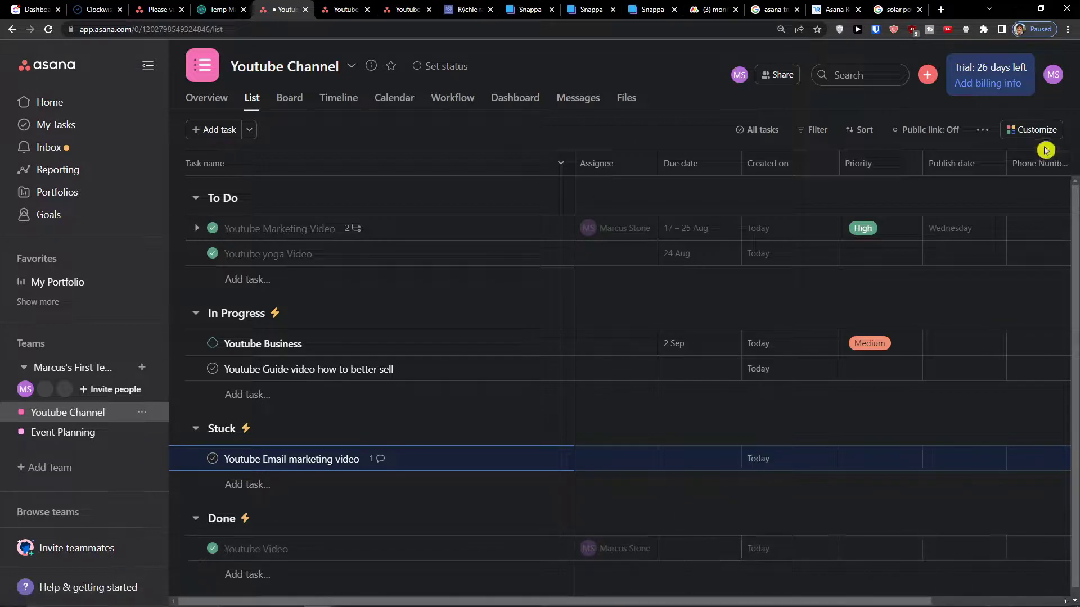
Step: Show the Completed on column and the remaining hidden fields in the list view
left_click_drag(793, 600, 920, 578)
left_click(1046, 165)
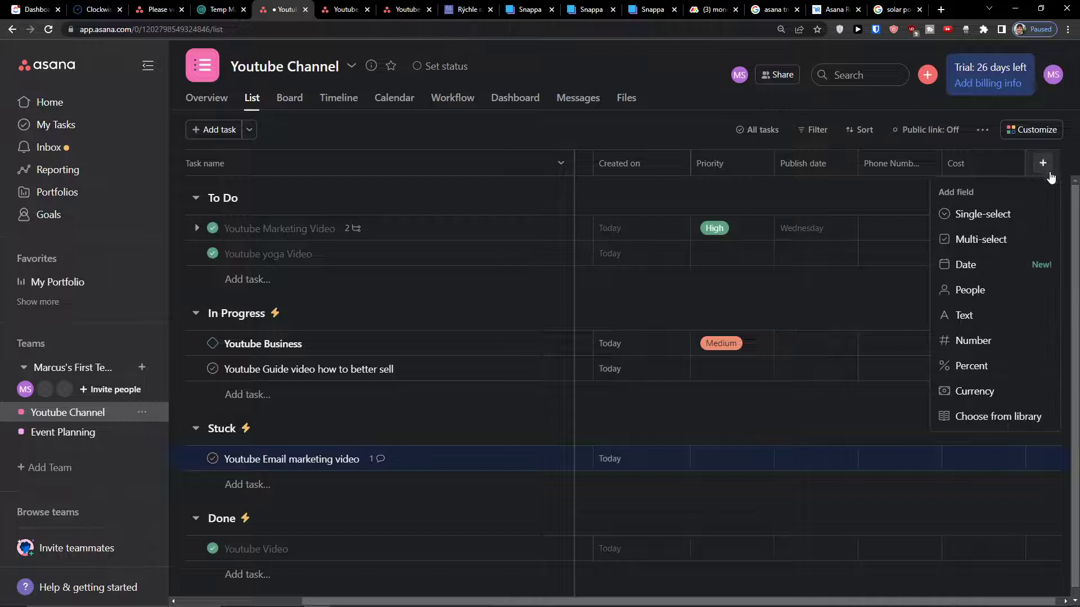
left_click(995, 163)
left_click(974, 167)
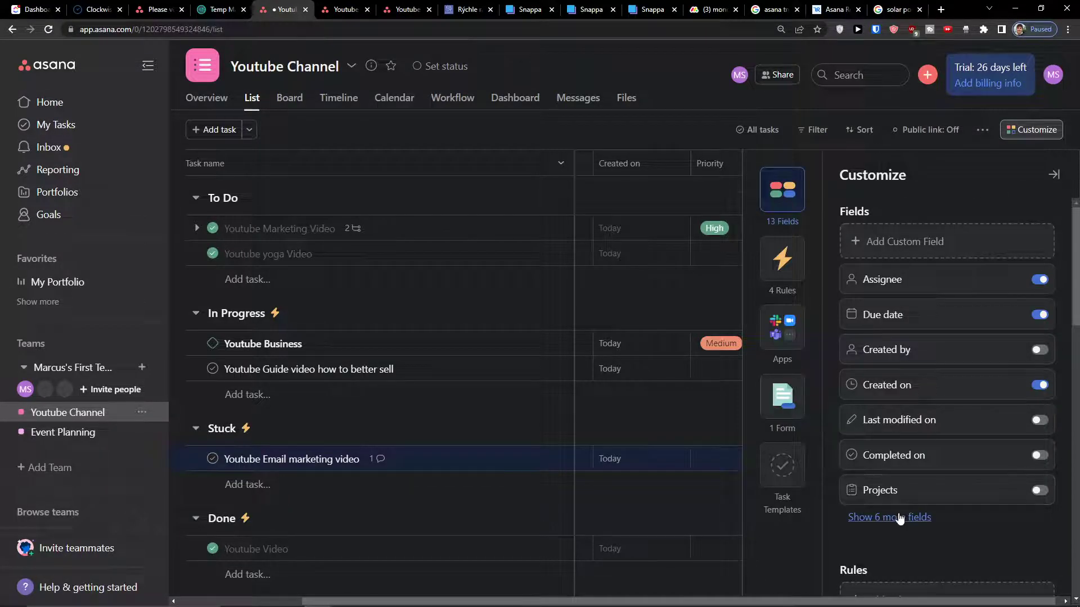
left_click(1039, 457)
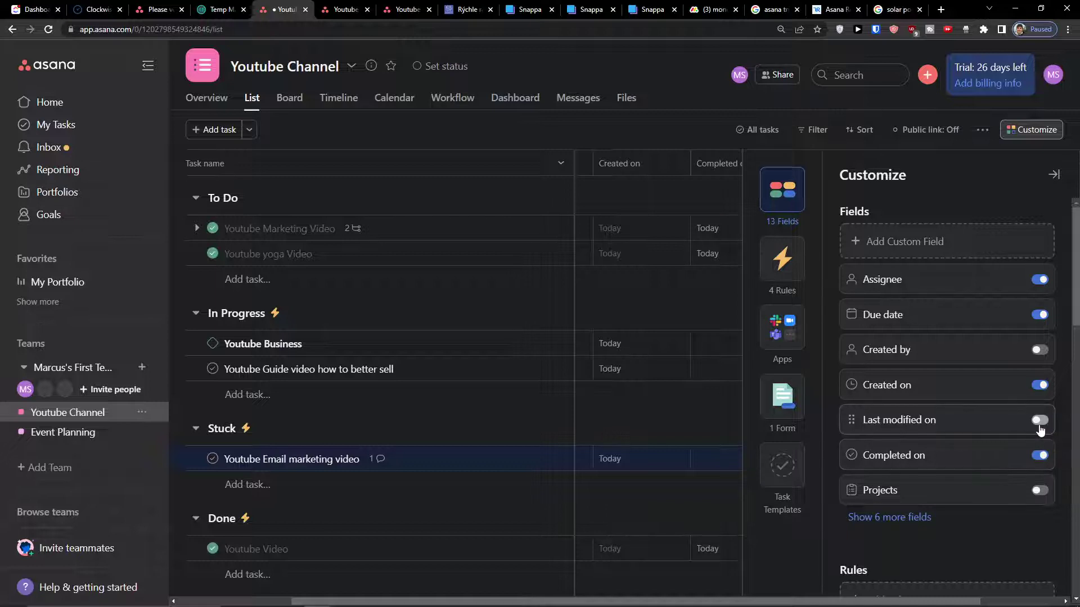
scroll(952, 470, "down", 3)
right_click(911, 403)
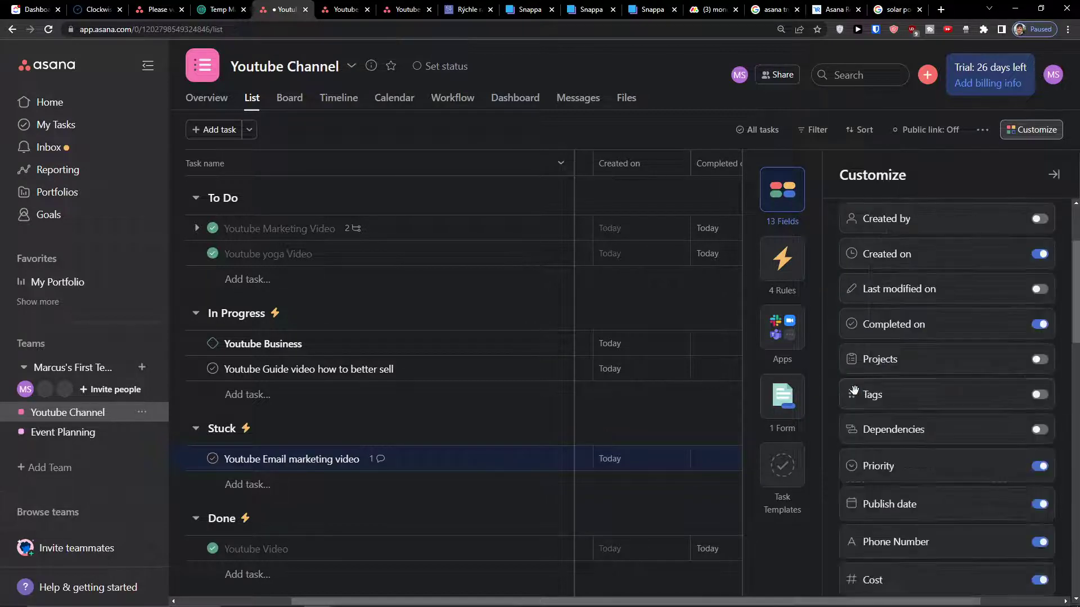
left_click(857, 385)
scroll(948, 413, "down", 2)
scroll(948, 413, "up", 5)
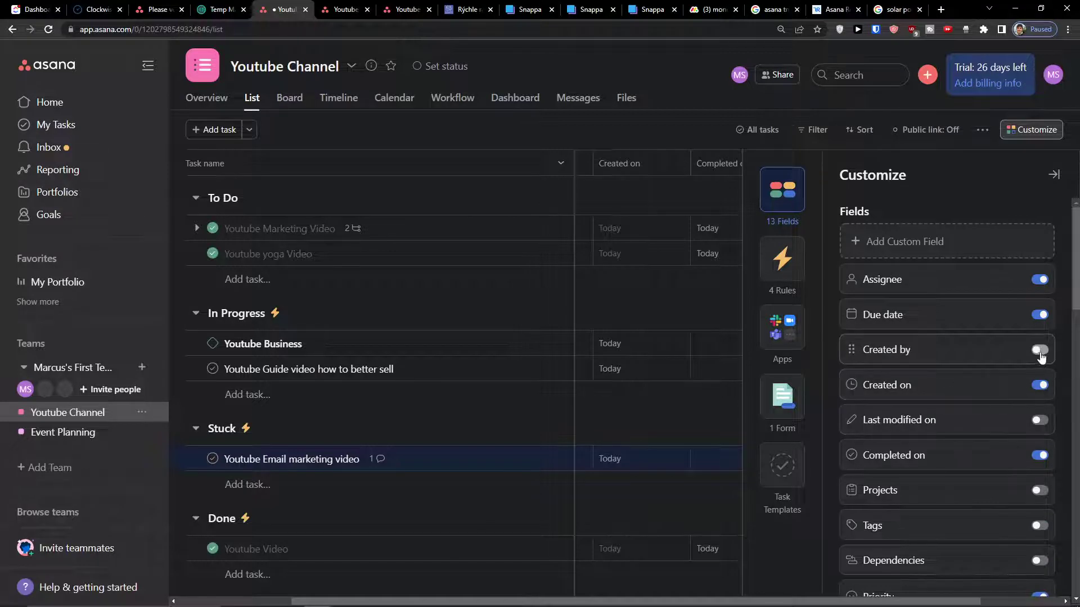
left_click(682, 420)
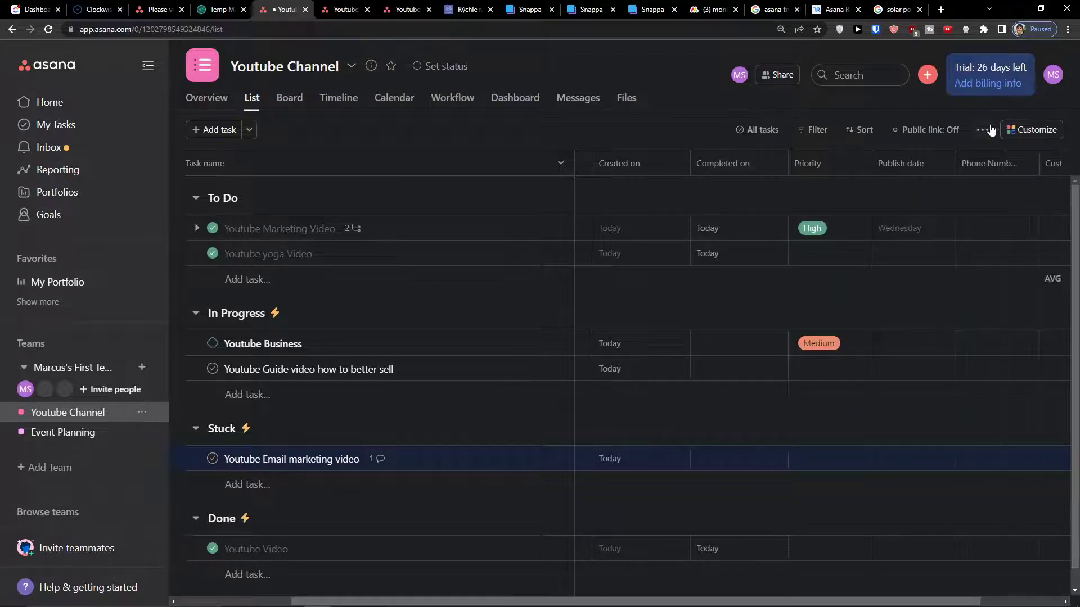
Step: Go to the project's rules in Customize and start adding a new rule
left_click(1015, 133)
left_click(786, 285)
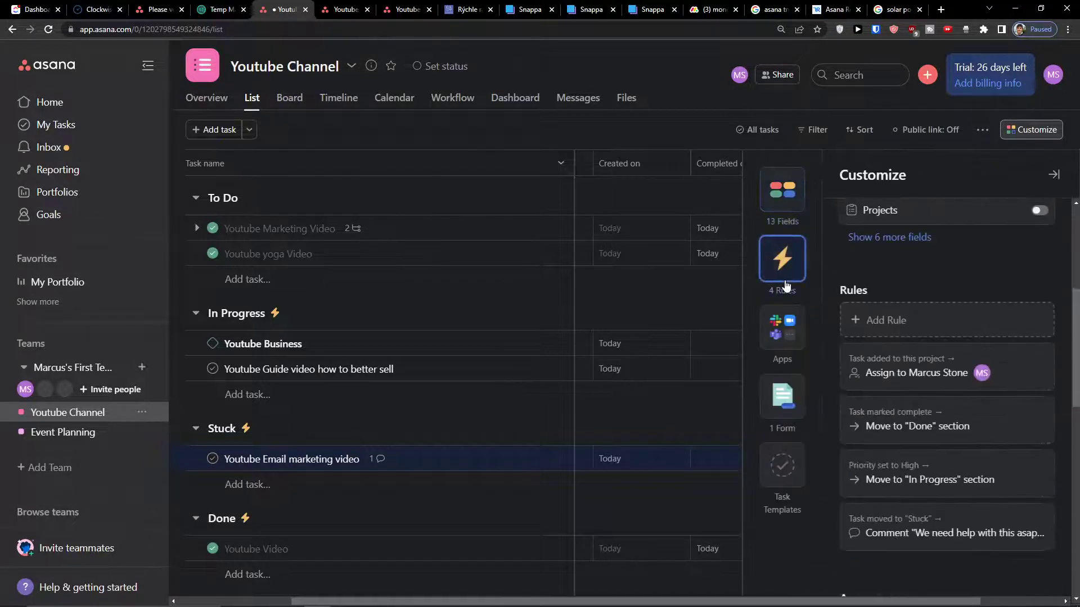
scroll(885, 332, "up", 3)
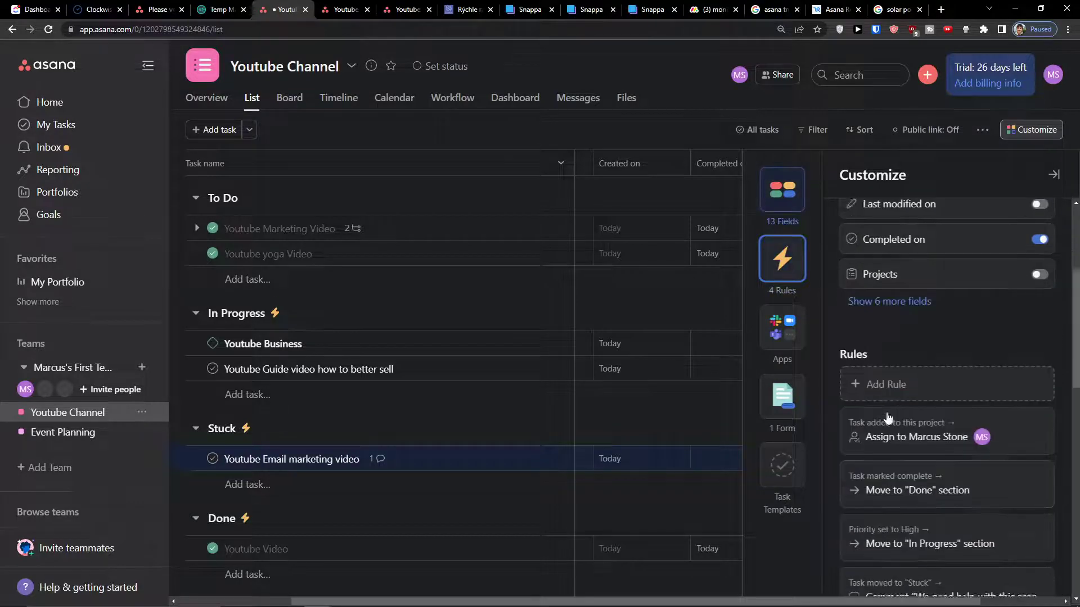
left_click(882, 375)
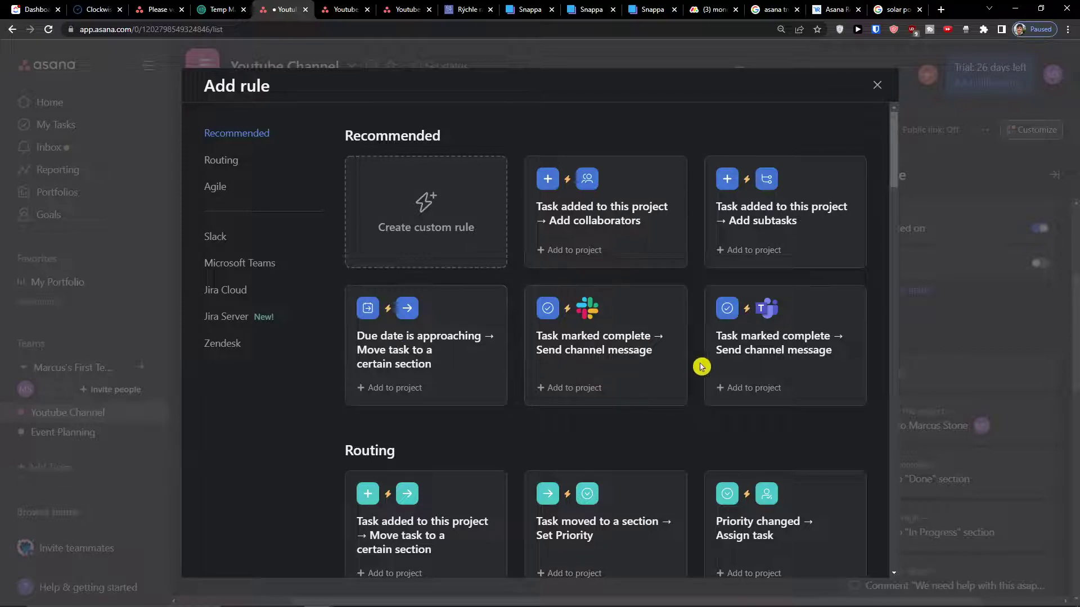
Step: Build a custom rule 'Youtube Video' with trigger Task added to section To Do
left_click(426, 197)
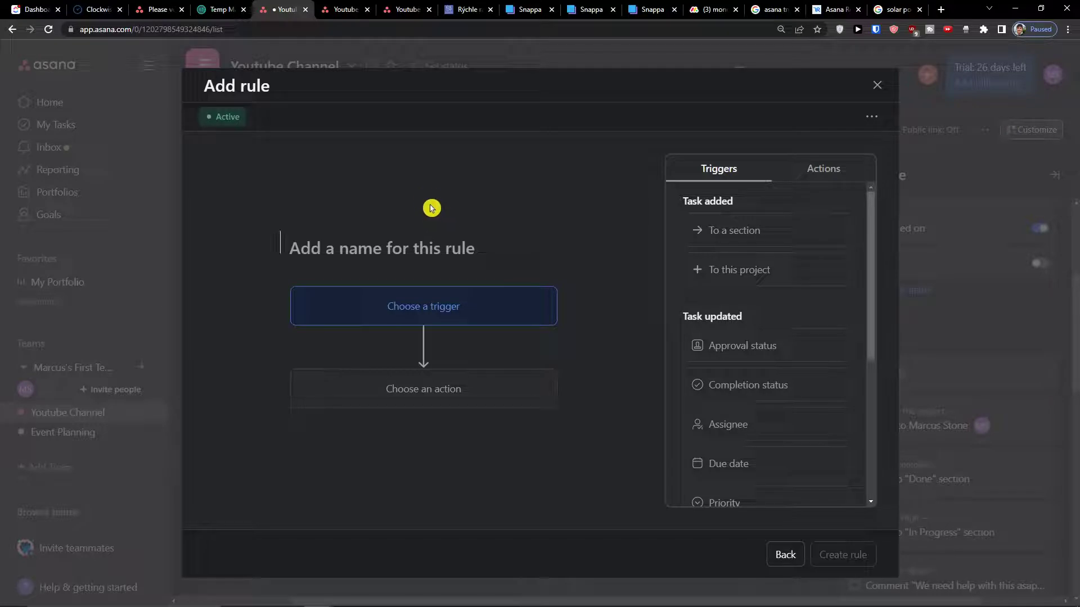
left_click(400, 260)
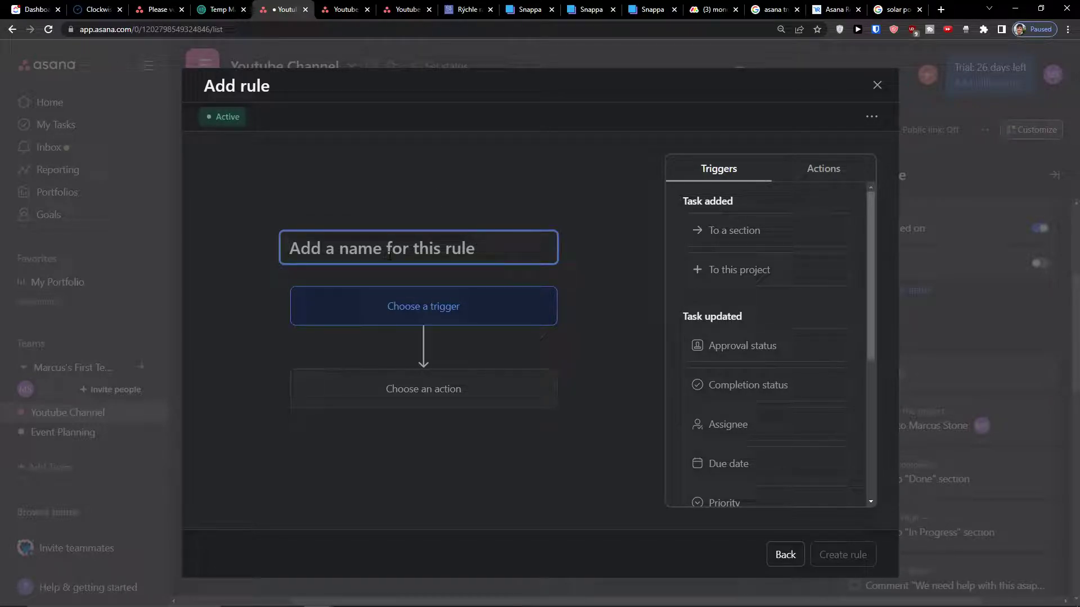
type("Youtube Video")
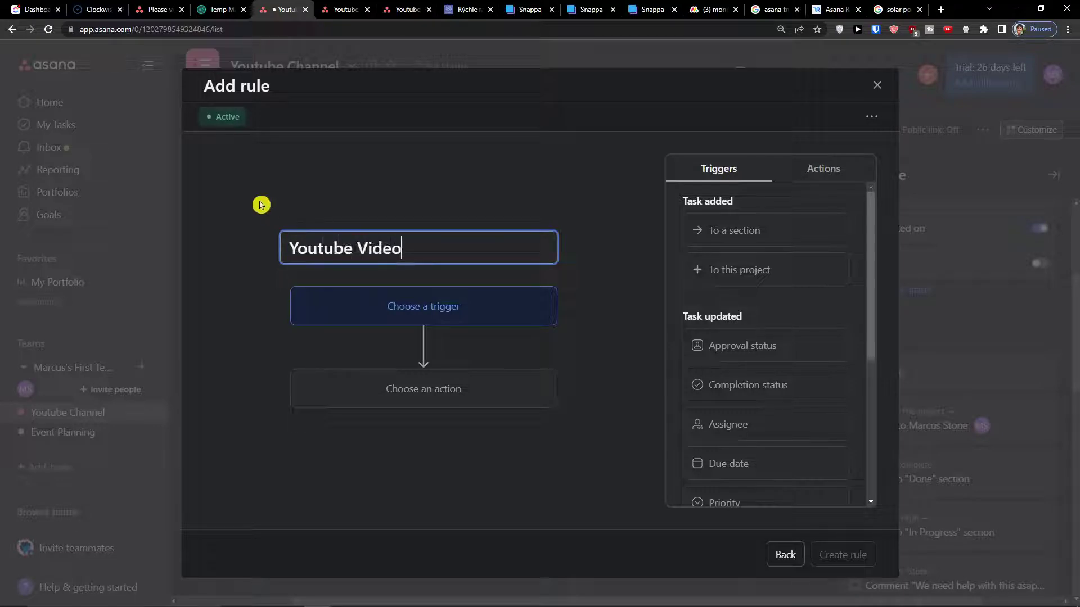
left_click(743, 245)
left_click(389, 339)
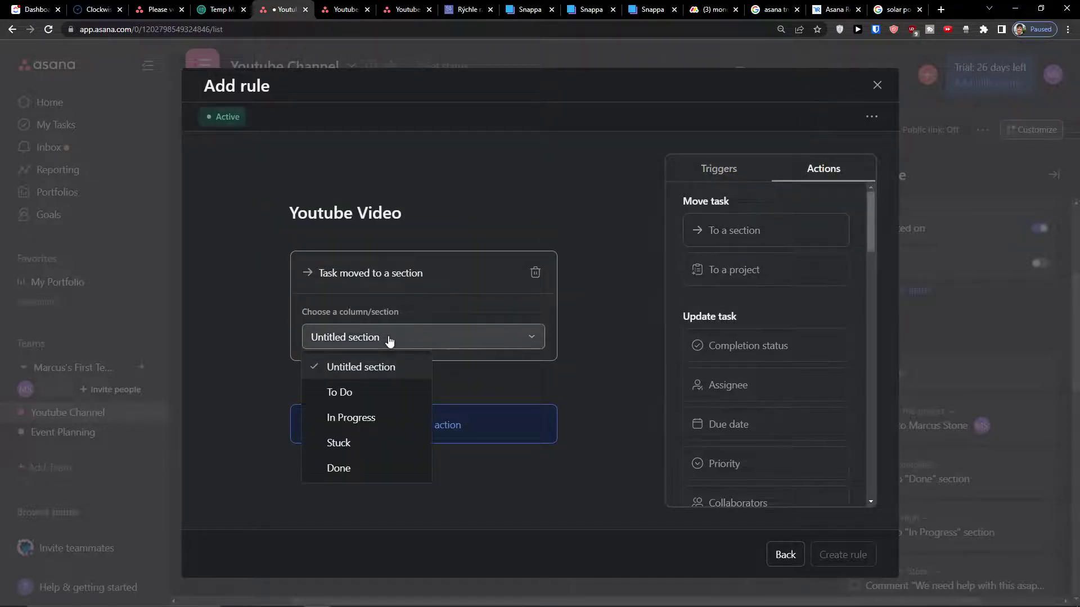
left_click(357, 390)
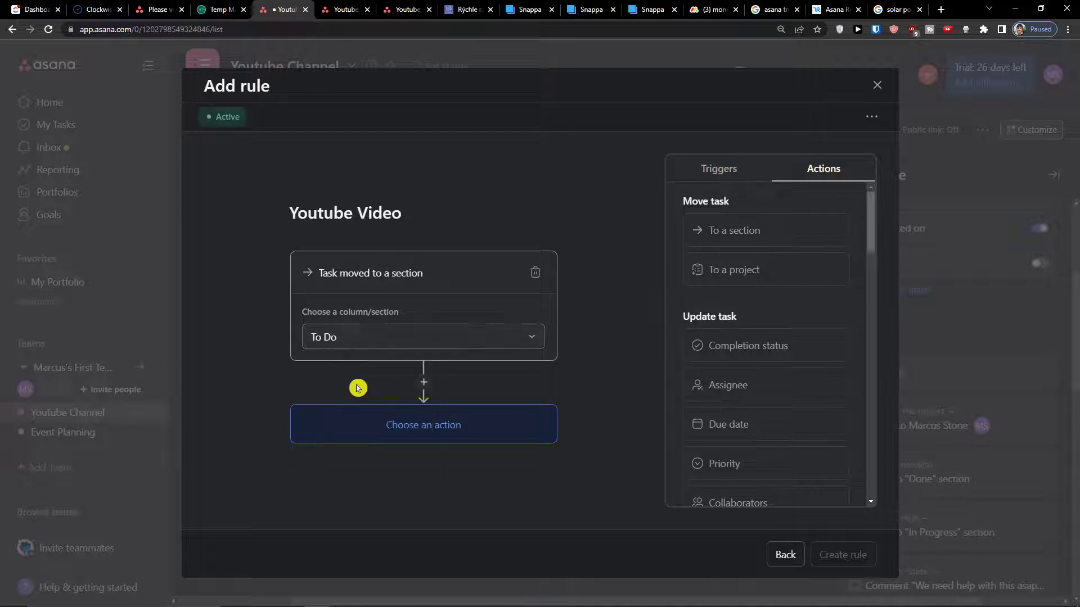
Step: Make the Youtube Video rule create subtasks Youtube Thumbnail, Youtube Keywords and Youtube description, then save it
left_click(391, 419)
scroll(754, 357, "down", 5)
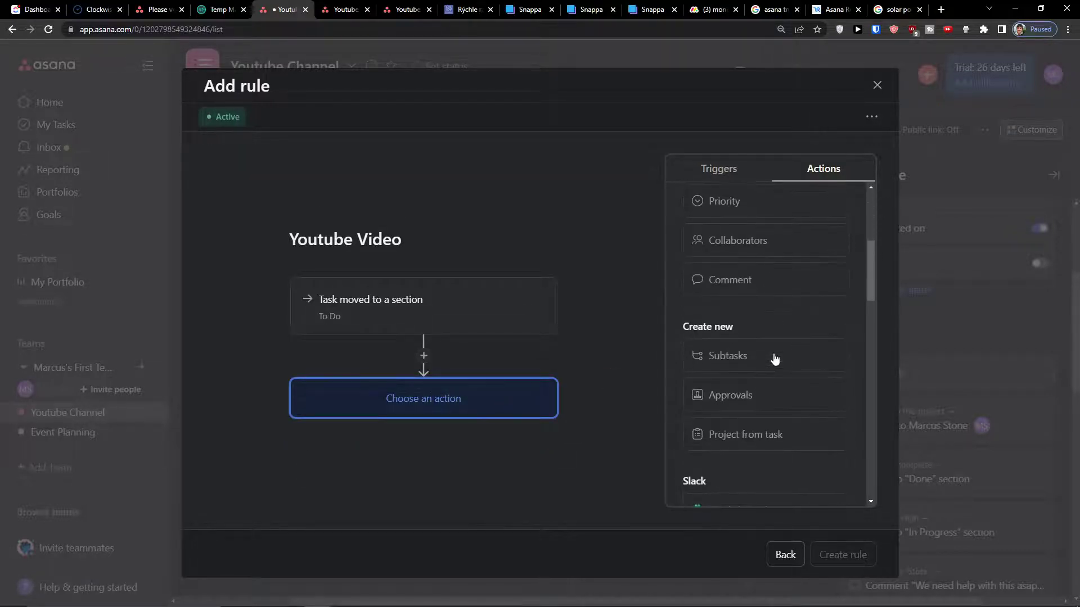
left_click(754, 358)
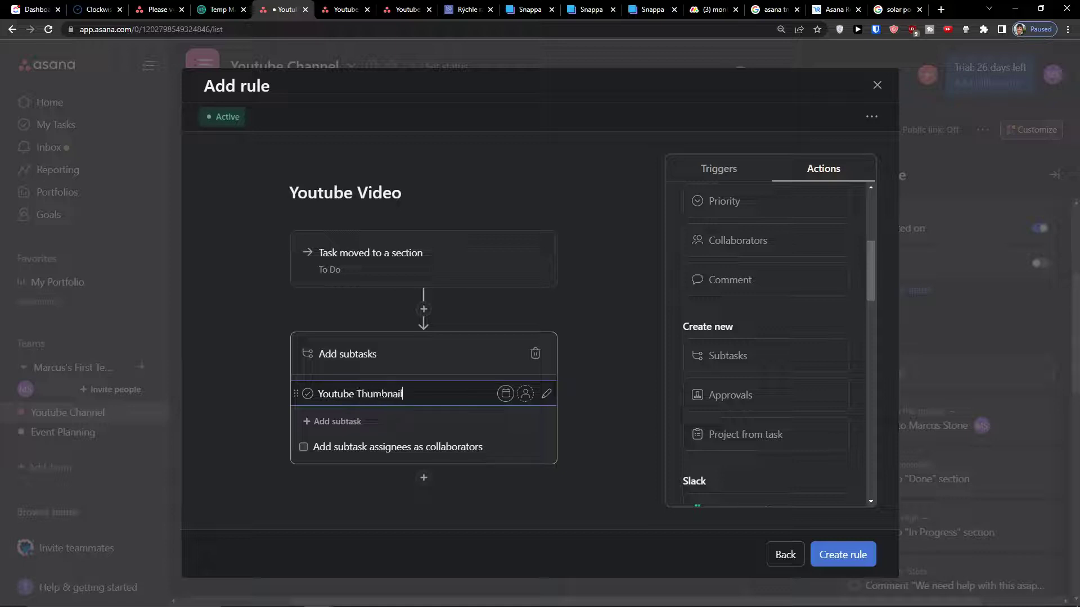
key("Return")
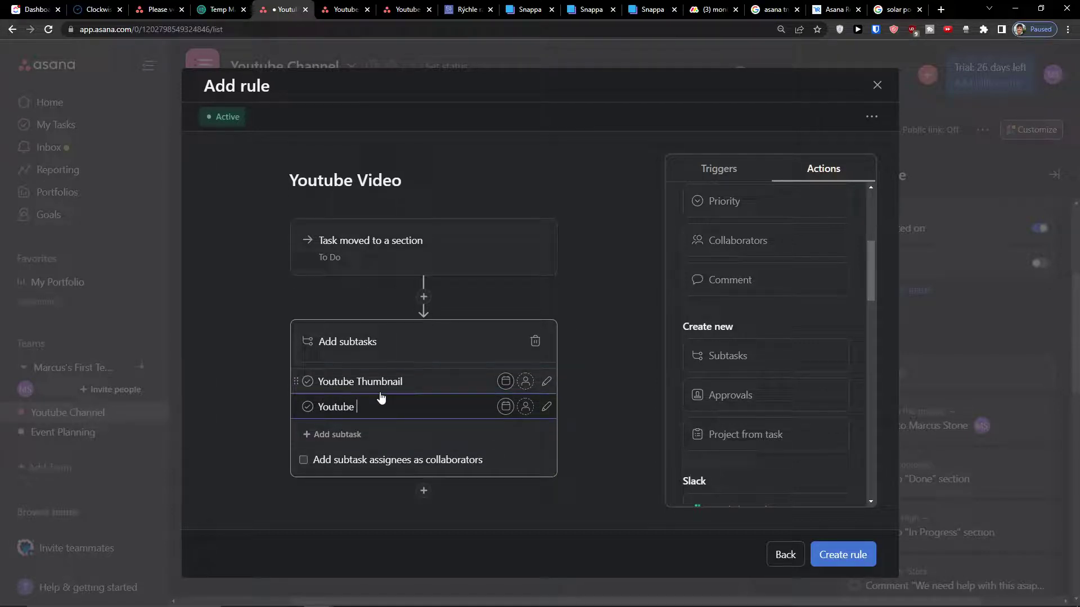
key("Return")
type("Youtube description")
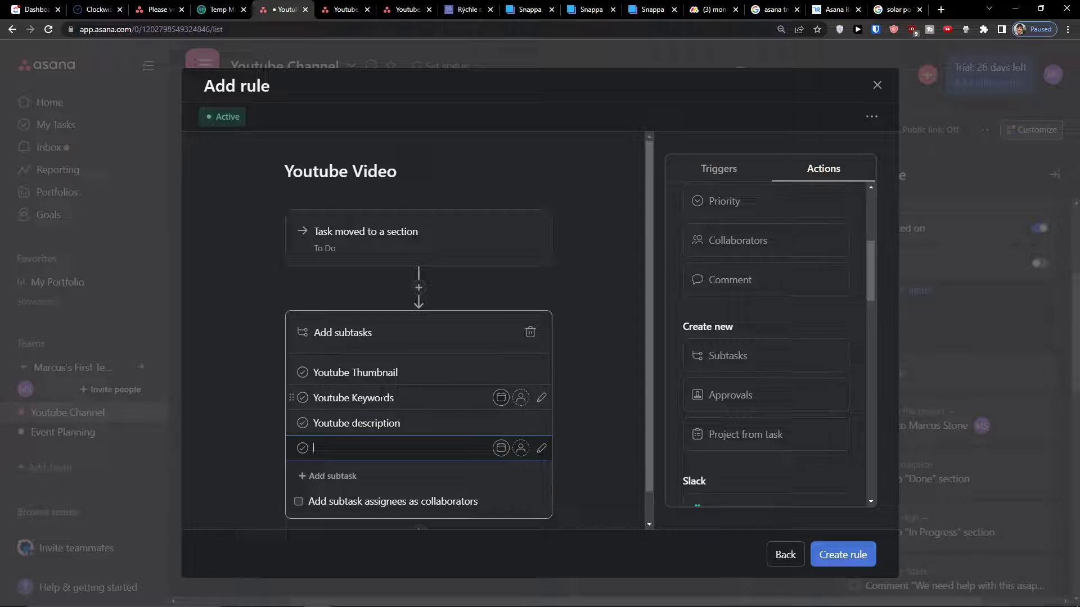
left_click(237, 389)
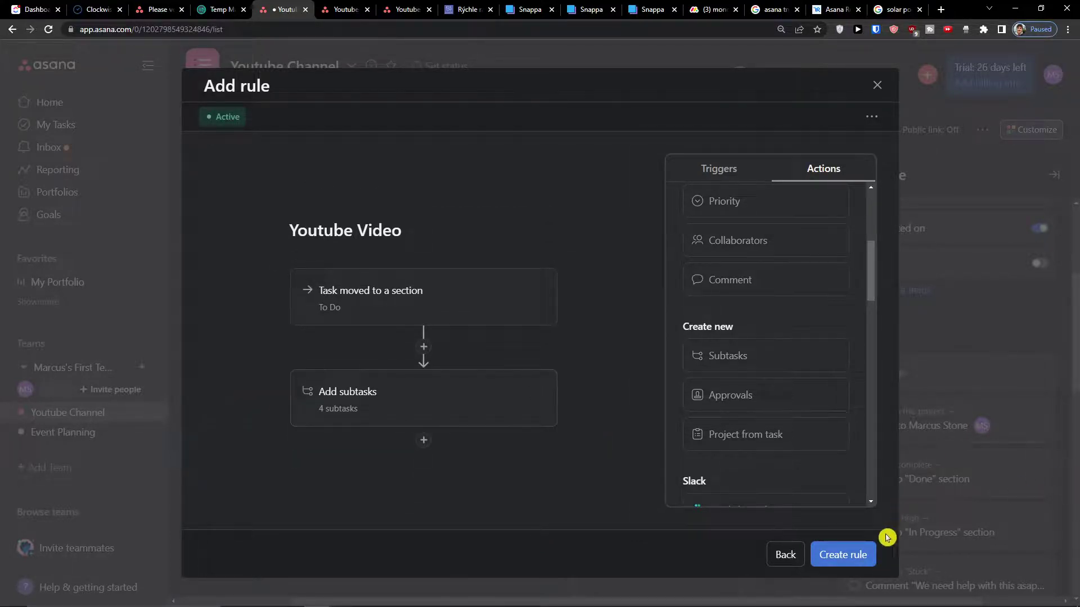
left_click(866, 556)
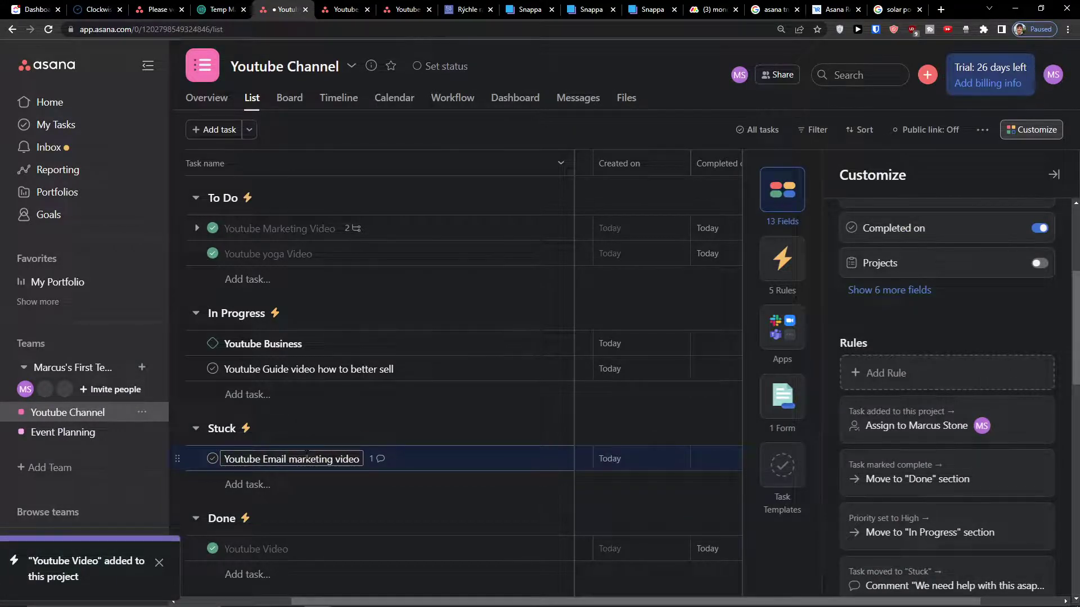
Step: Close the project customization panel
scroll(314, 562, "down", 1)
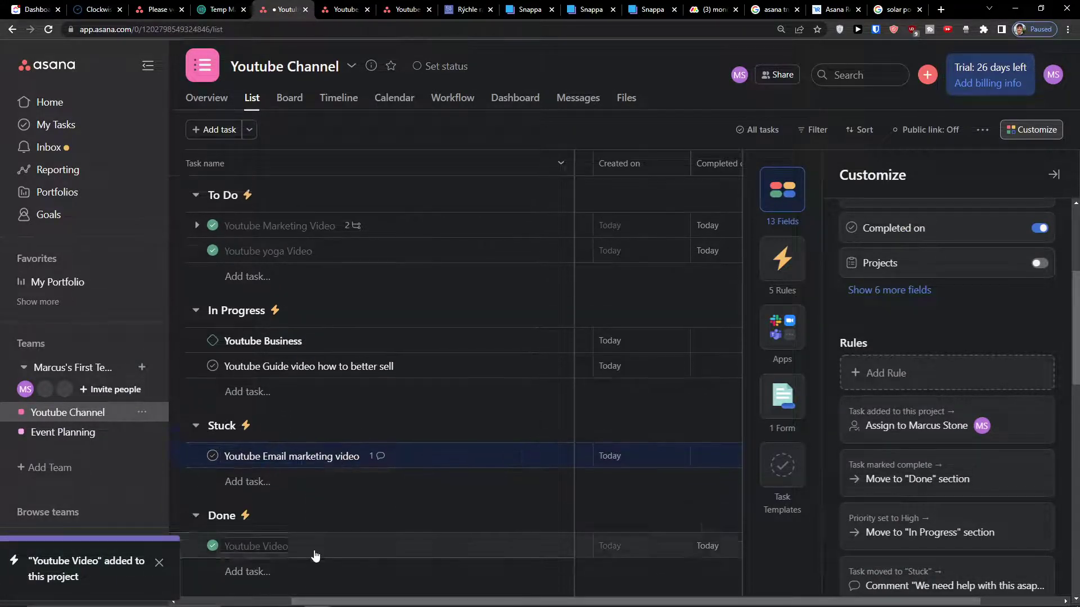
left_click(239, 279)
key("Escape")
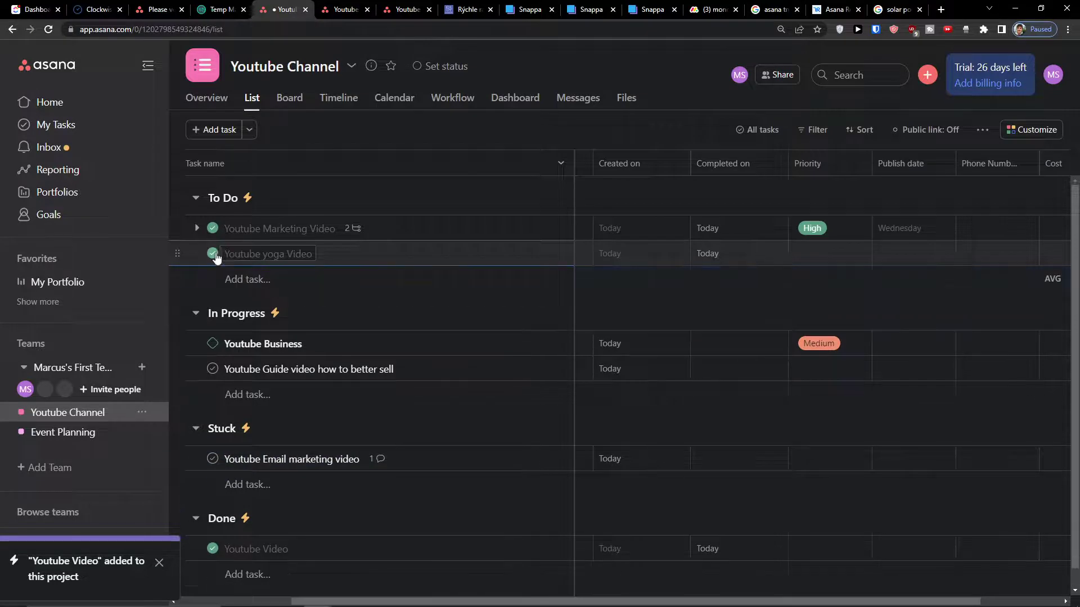
Step: Add a task named 'Youtube business guide' in the To Do section
left_click(229, 279)
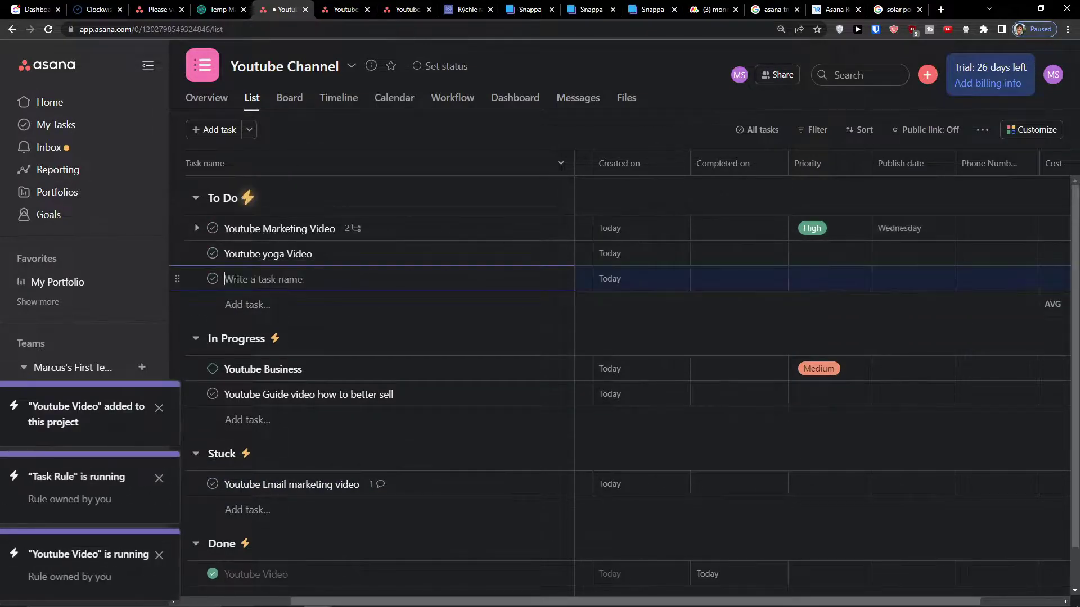
left_click(256, 290)
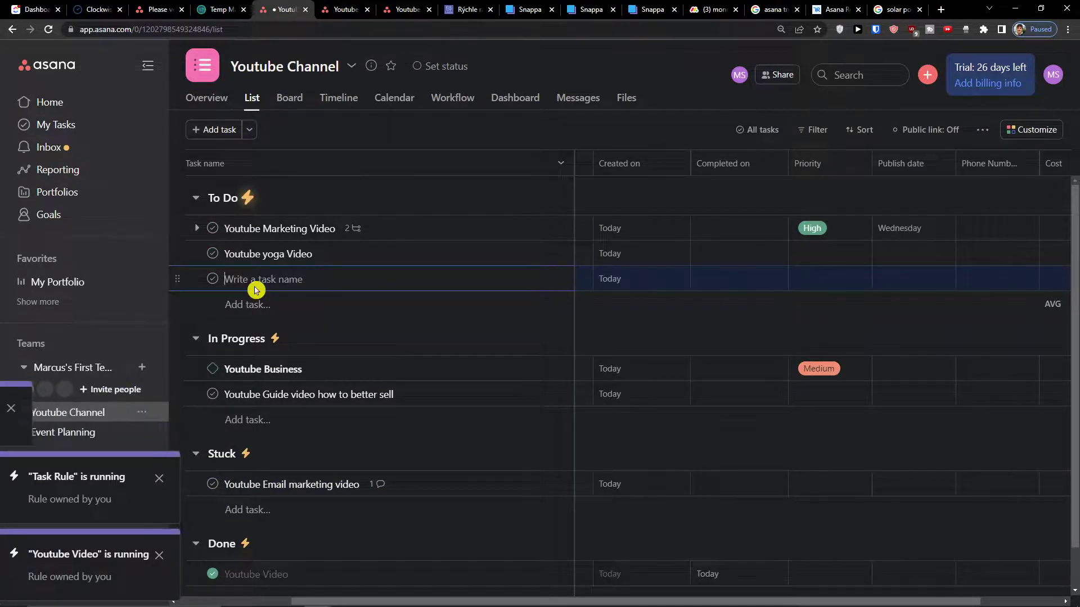
type("Youtube")
left_click(255, 290)
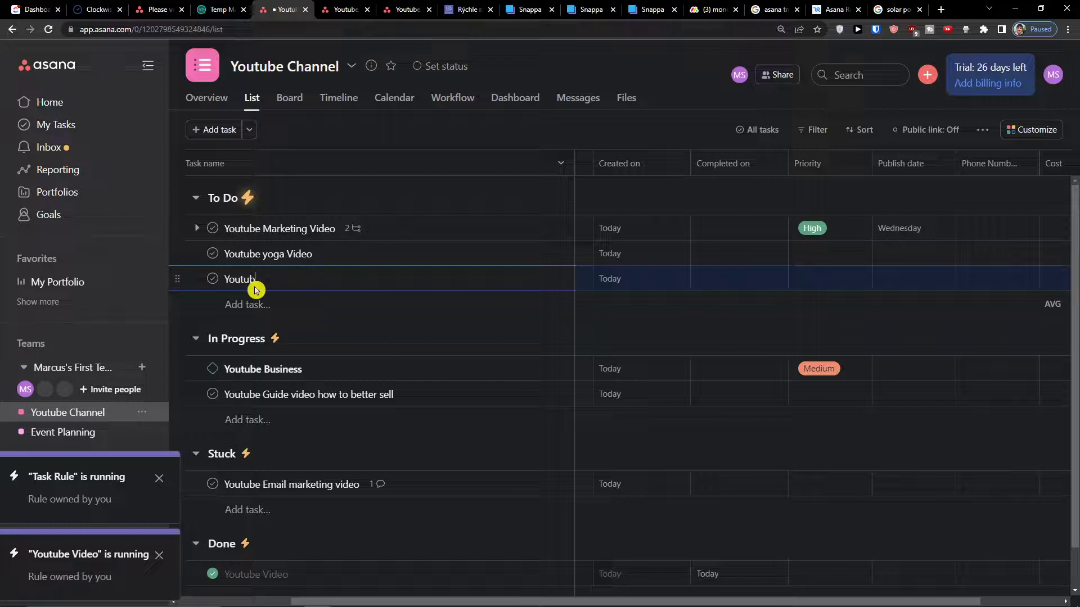
type("business guide")
key("Return")
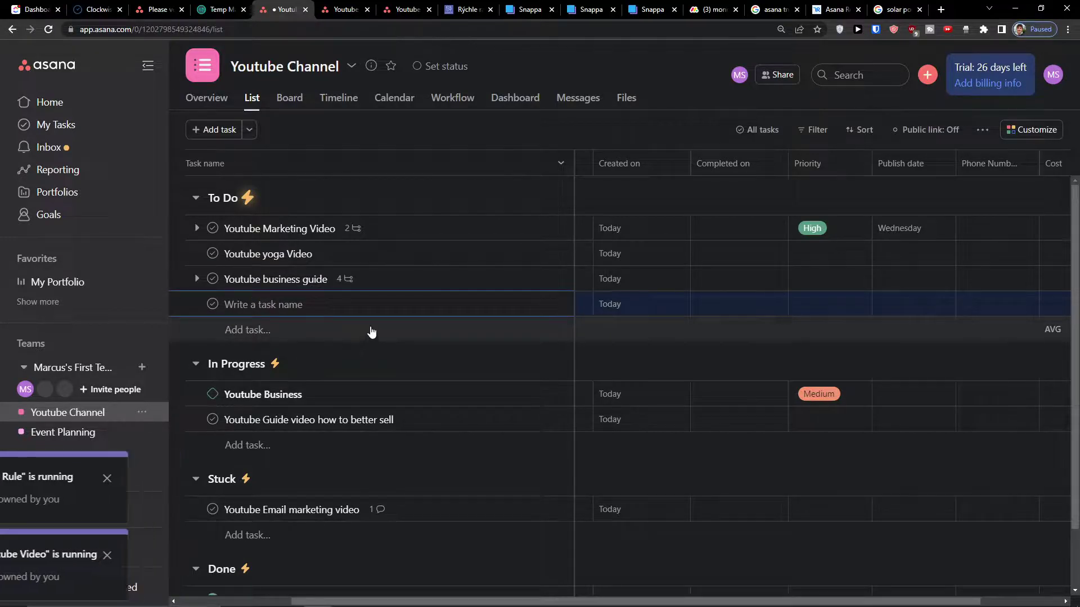
Step: Check the Youtube business guide task's auto-added subtasks, then review the project's five rules
left_click(350, 280)
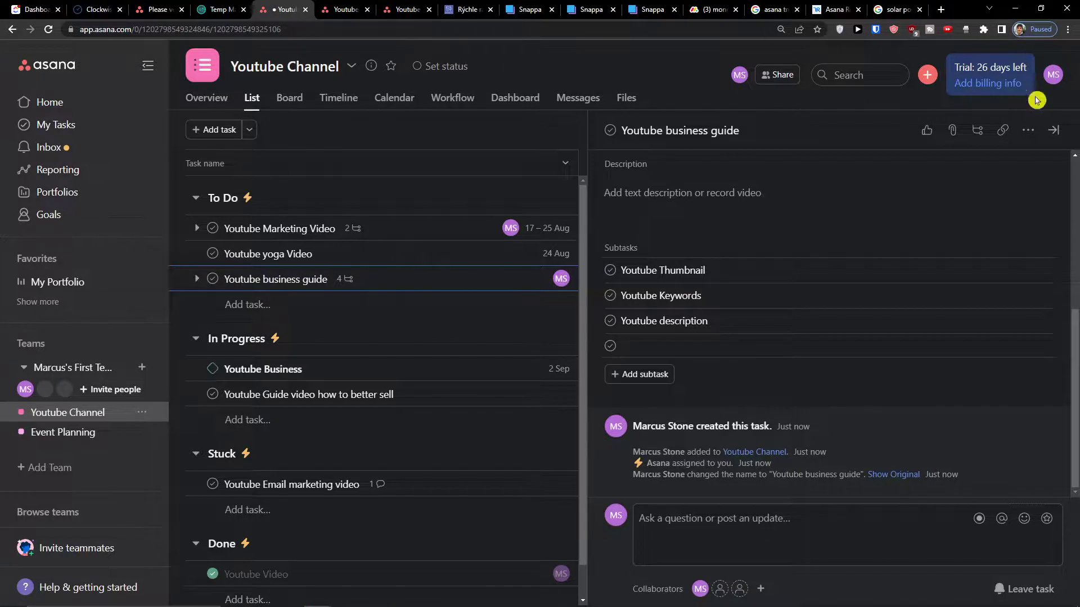
left_click(542, 138)
left_click(1050, 130)
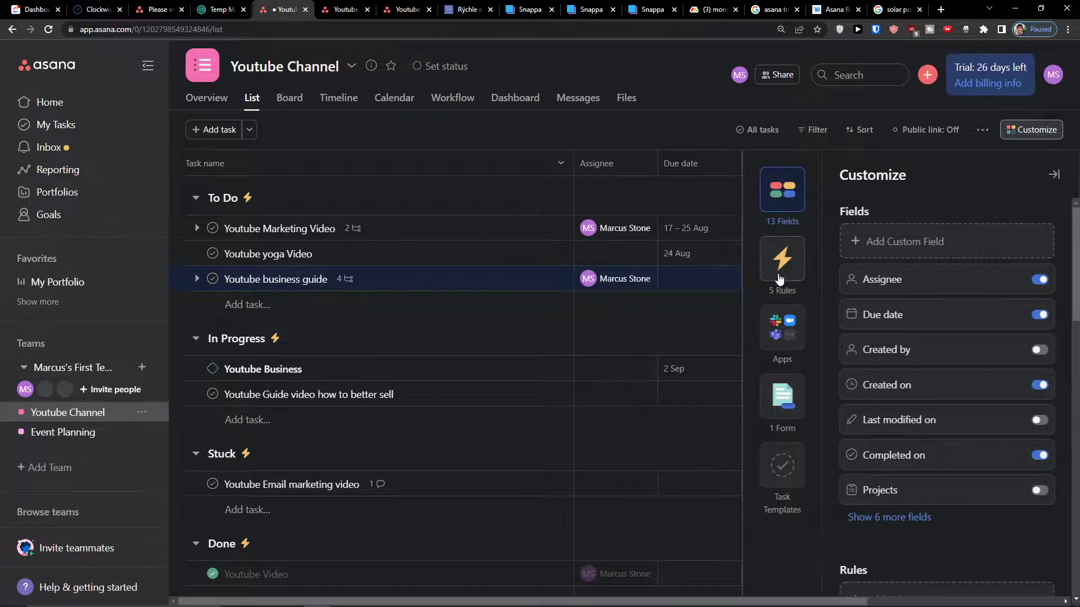
left_click(782, 259)
scroll(828, 331, "down", 5)
scroll(828, 331, "up", 10)
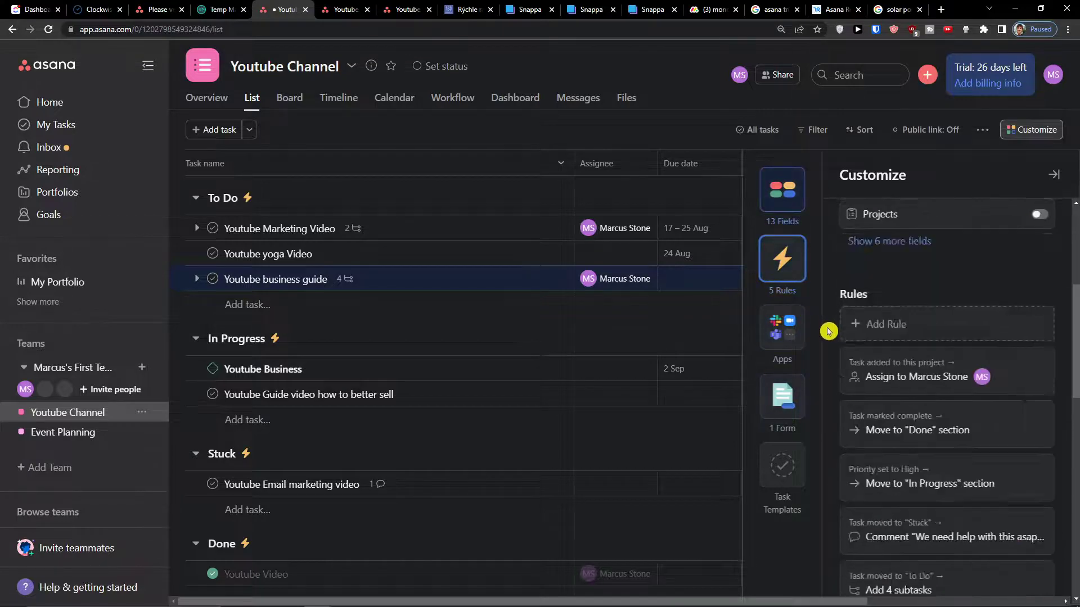
scroll(828, 331, "down", 3)
scroll(829, 331, "up", 2)
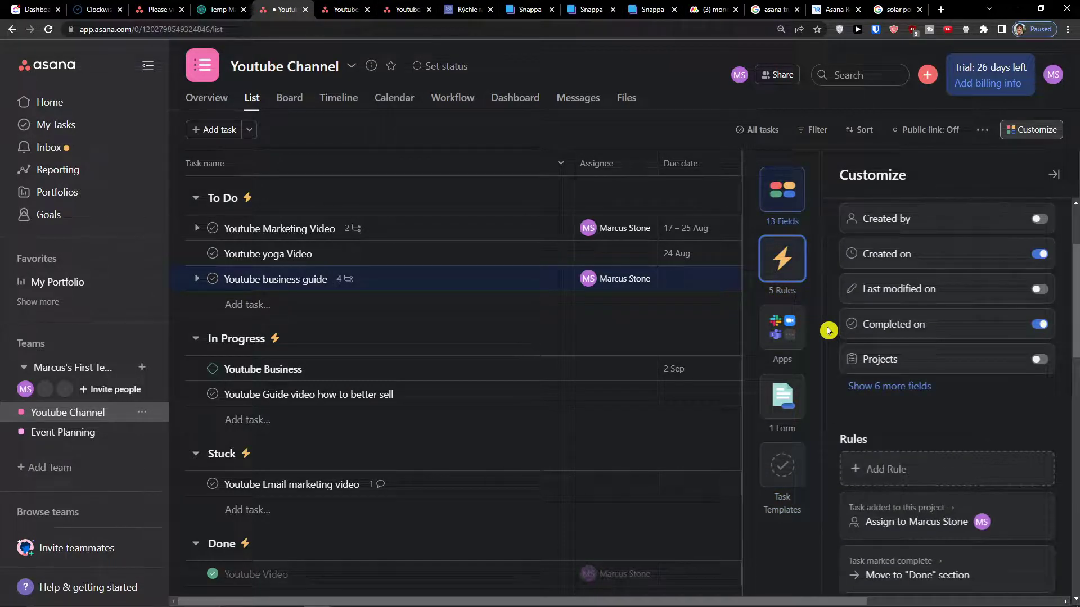
scroll(828, 331, "down", 2)
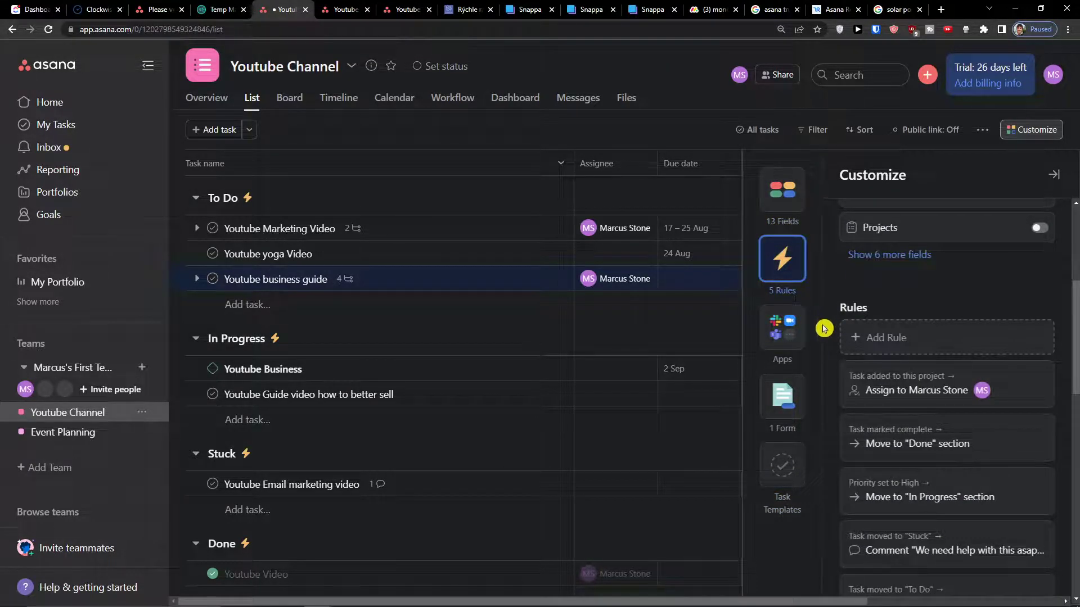